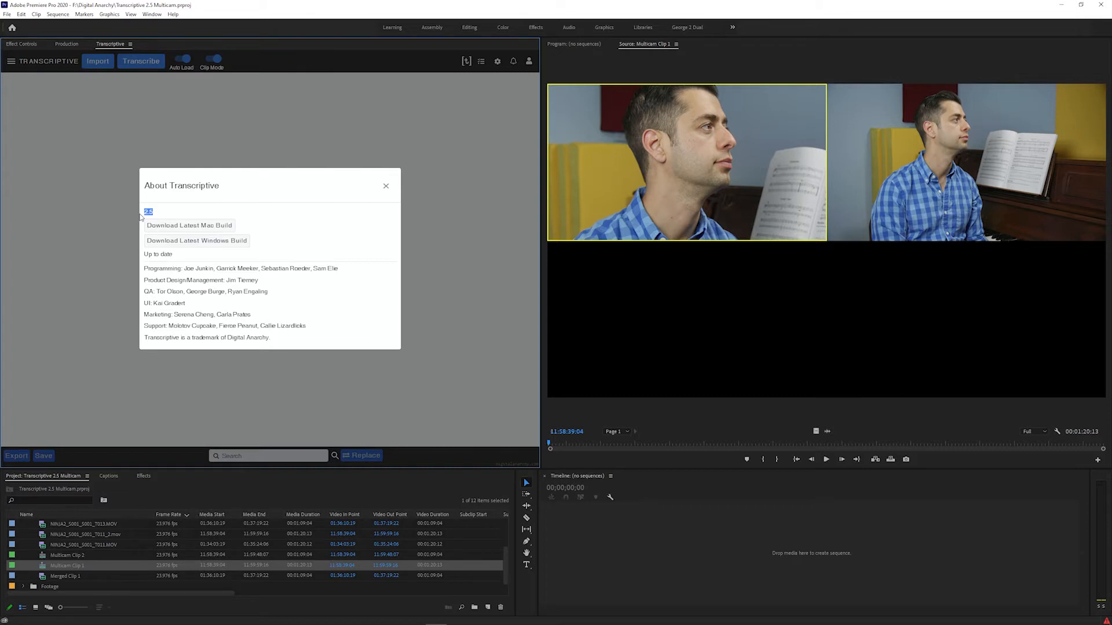
Close the About Transcriptive information and view the version information for Premiere Pro
{"action": "left_click", "coordinate": [385, 186]}
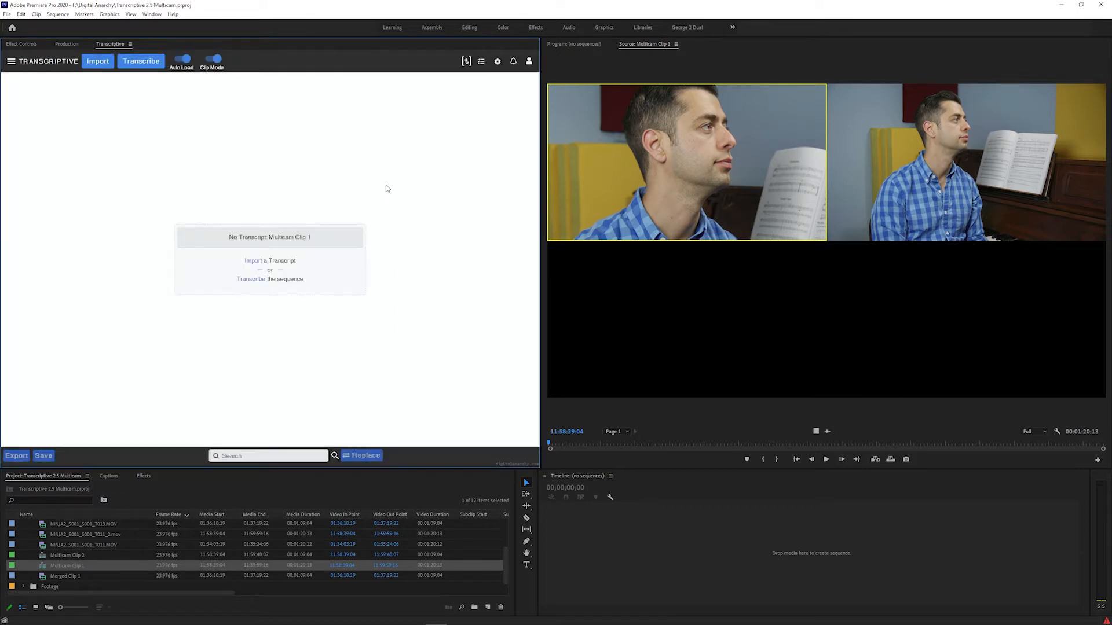
{"action": "left_click", "coordinate": [173, 14]}
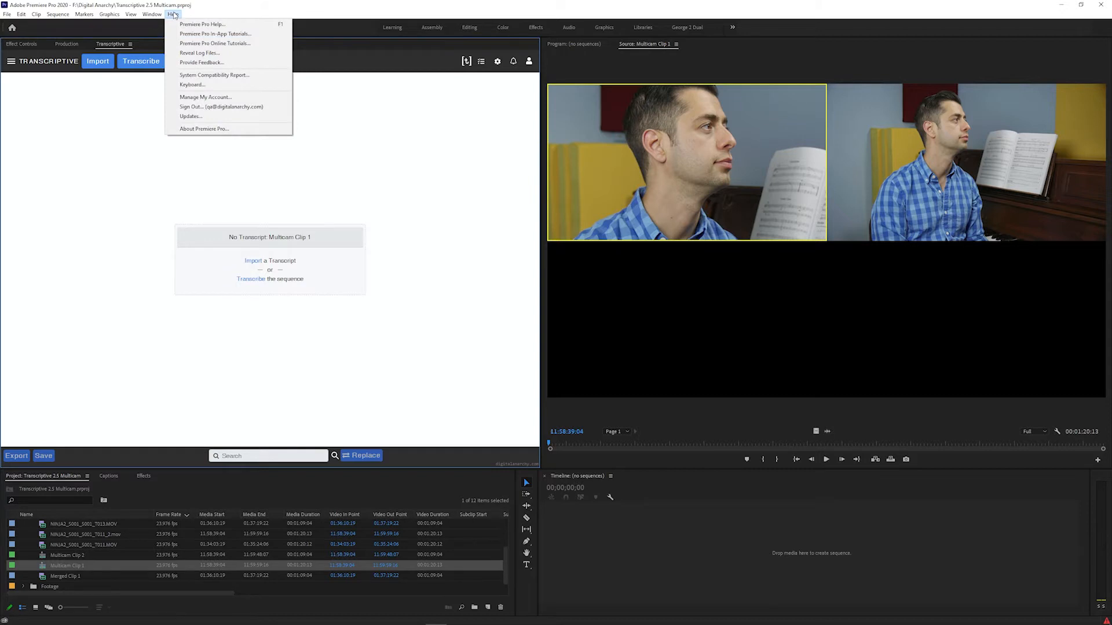
{"action": "left_click", "coordinate": [203, 128]}
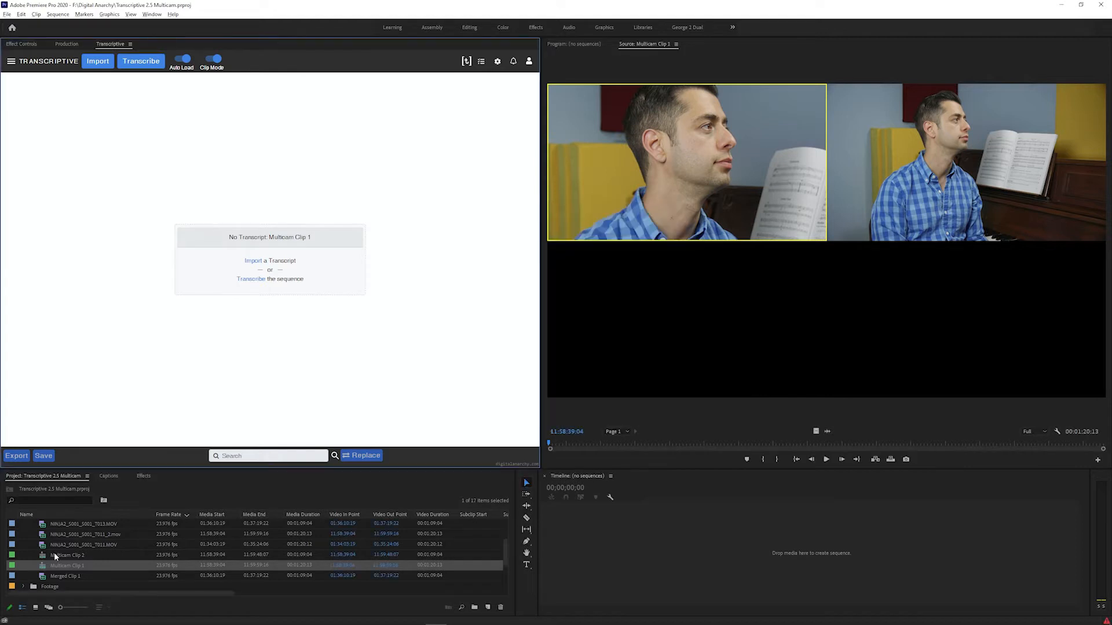
Load Multicam Clip 2 and Merged Clip 1 in turn into the Source monitor to view their transcript status
{"action": "left_click", "coordinate": [43, 564]}
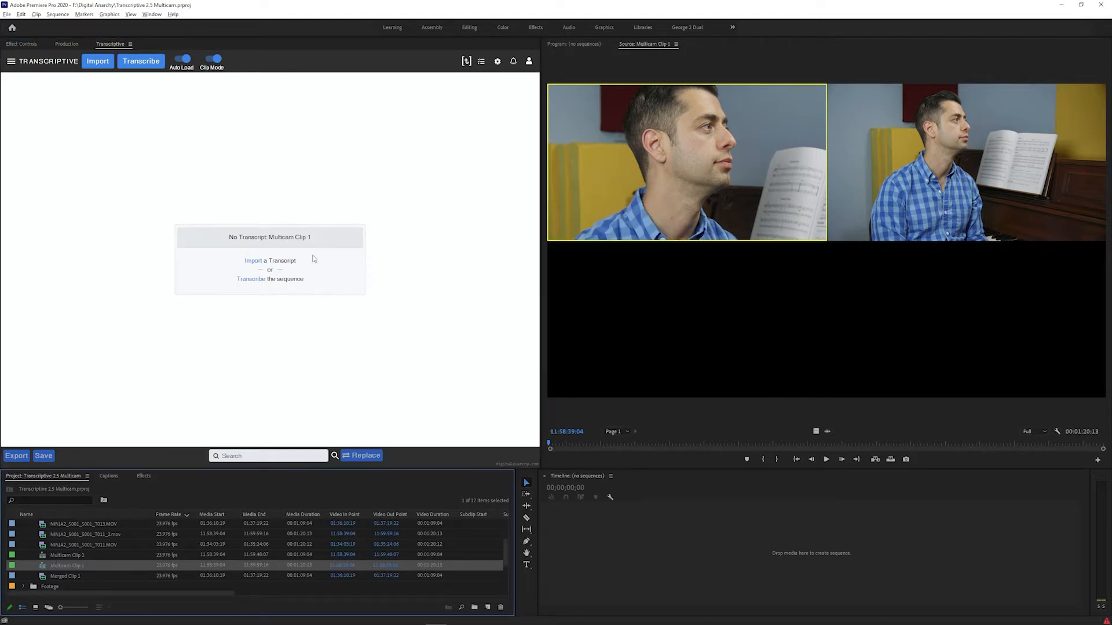
{"action": "double_click", "coordinate": [43, 556]}
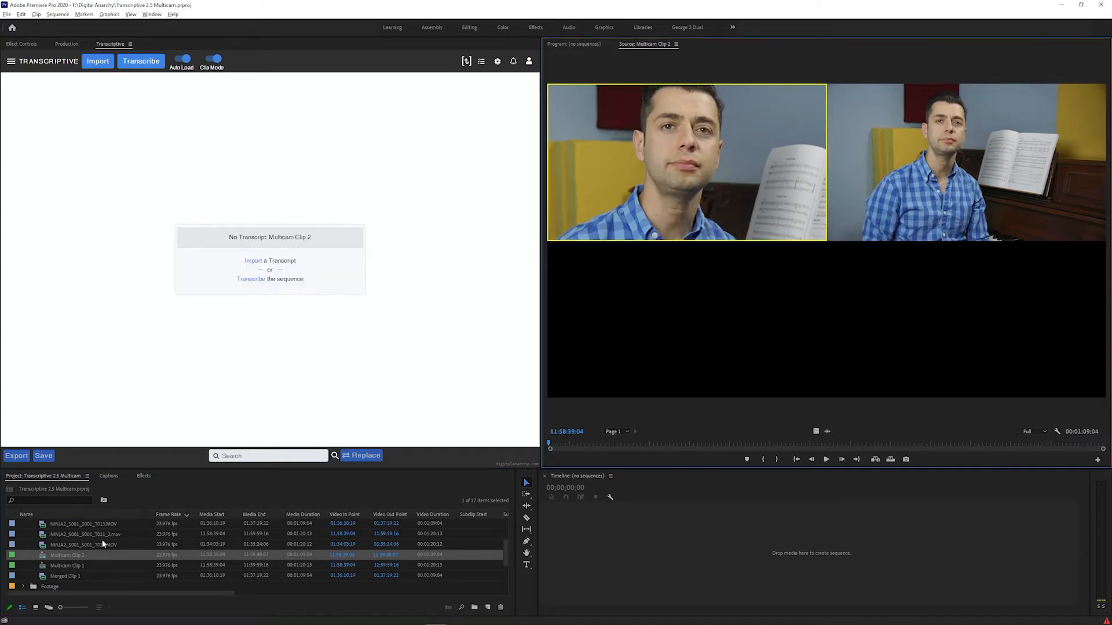
{"action": "double_click", "coordinate": [76, 572]}
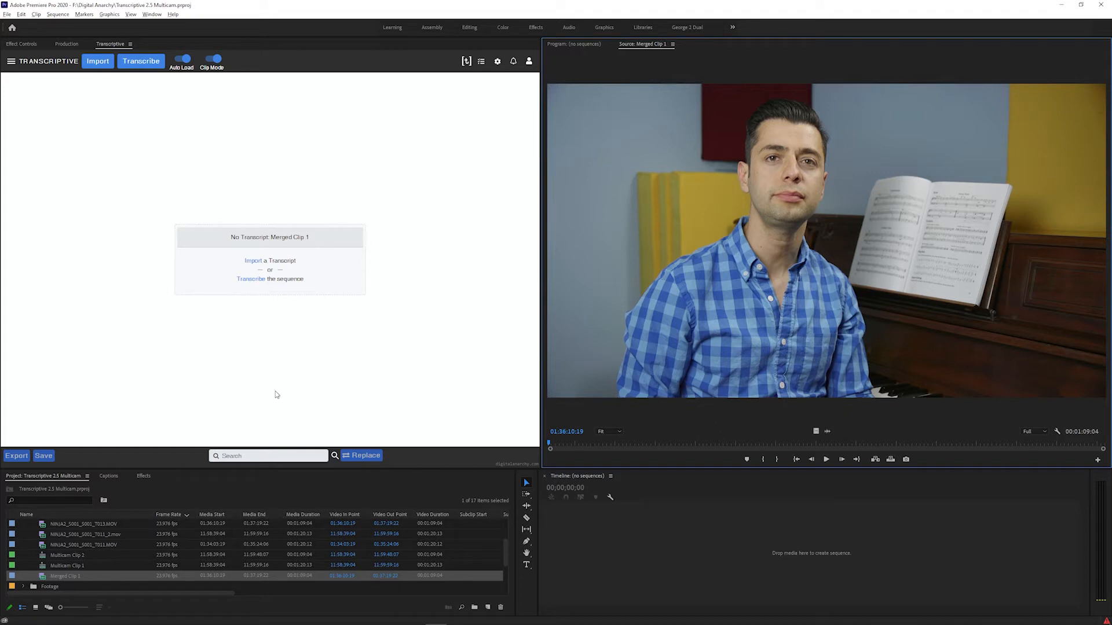
Load Multicam Clip 1 into the Source monitor and open it in the timeline
{"action": "double_click", "coordinate": [73, 564]}
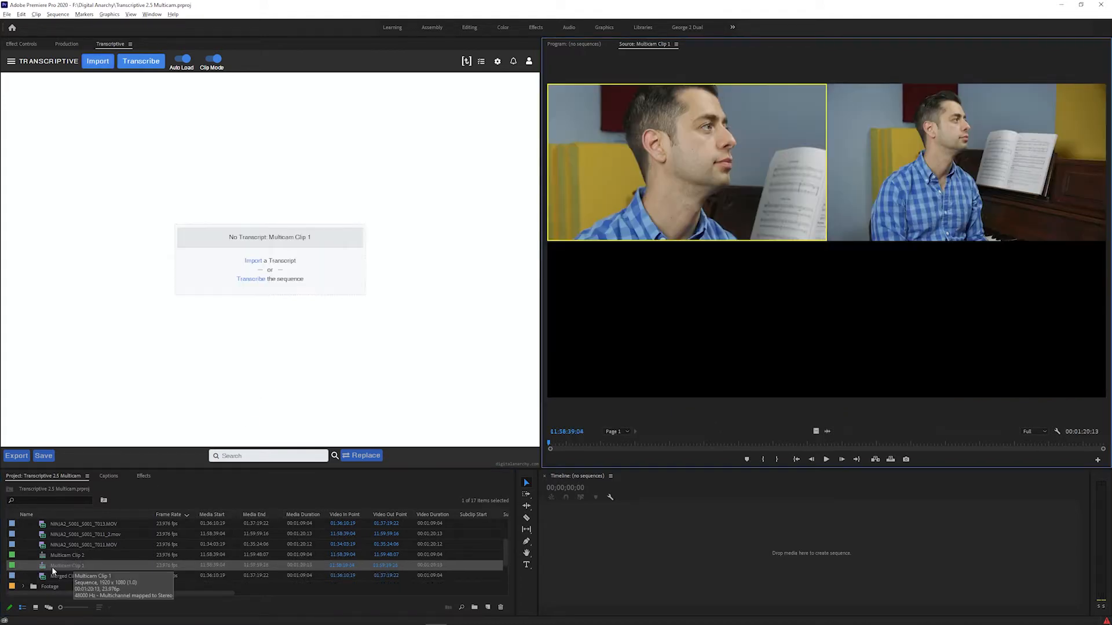
{"action": "right_click", "coordinate": [41, 569]}
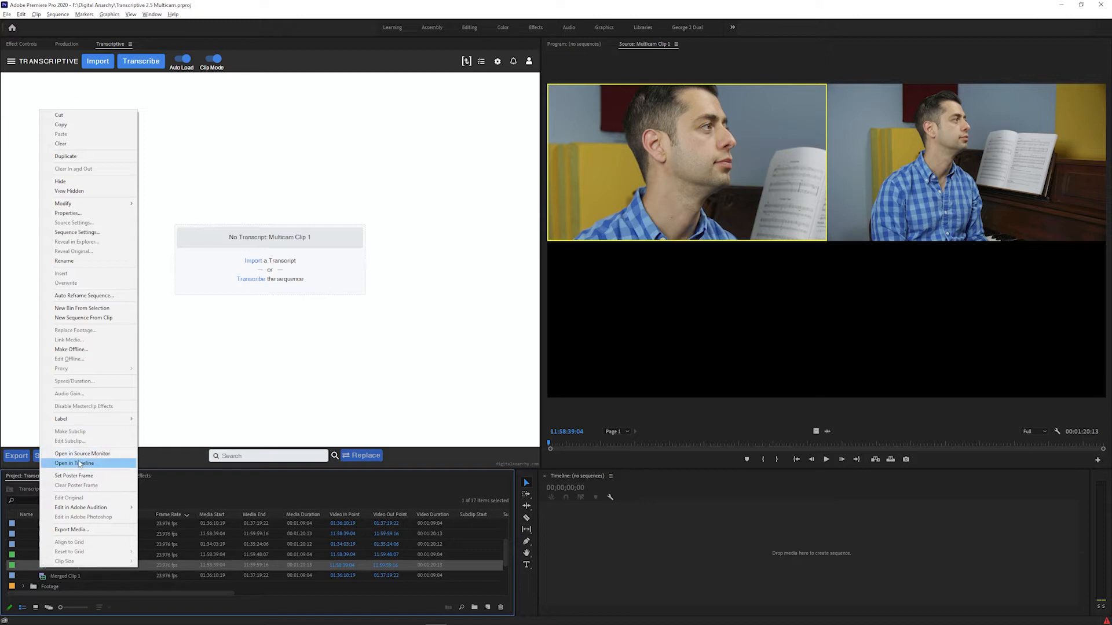
{"action": "left_click", "coordinate": [107, 463]}
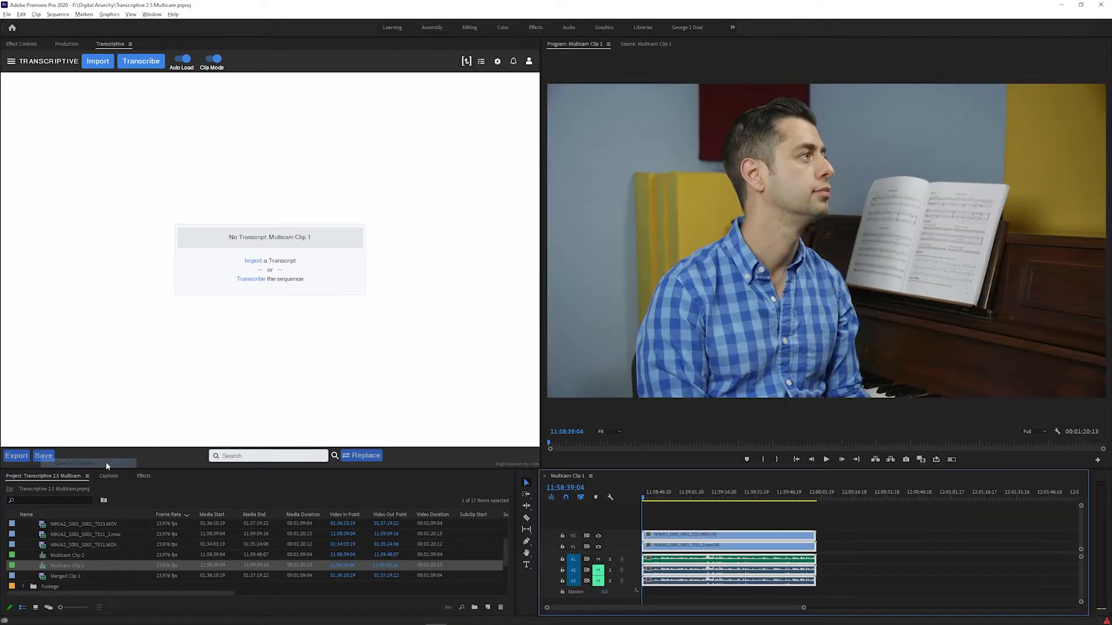
Mark an in-to-out range from 11:59:02:03 to 11:59:30:12 in the Multicam Clip 1 timeline and clear both points
{"action": "left_click", "coordinate": [680, 505]}
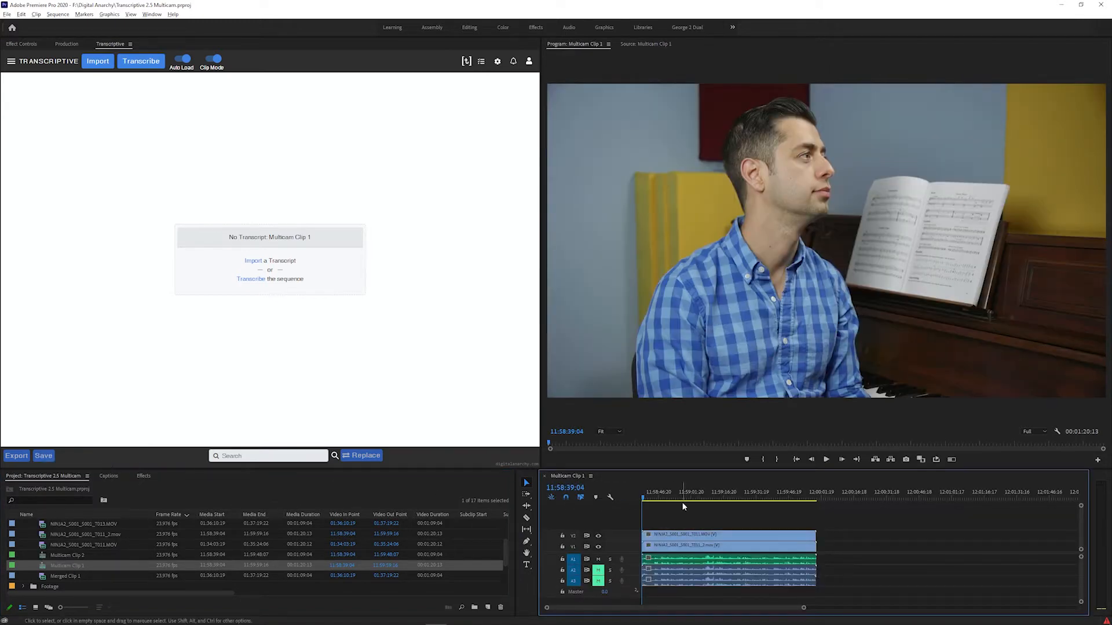
{"action": "left_click", "coordinate": [666, 561]}
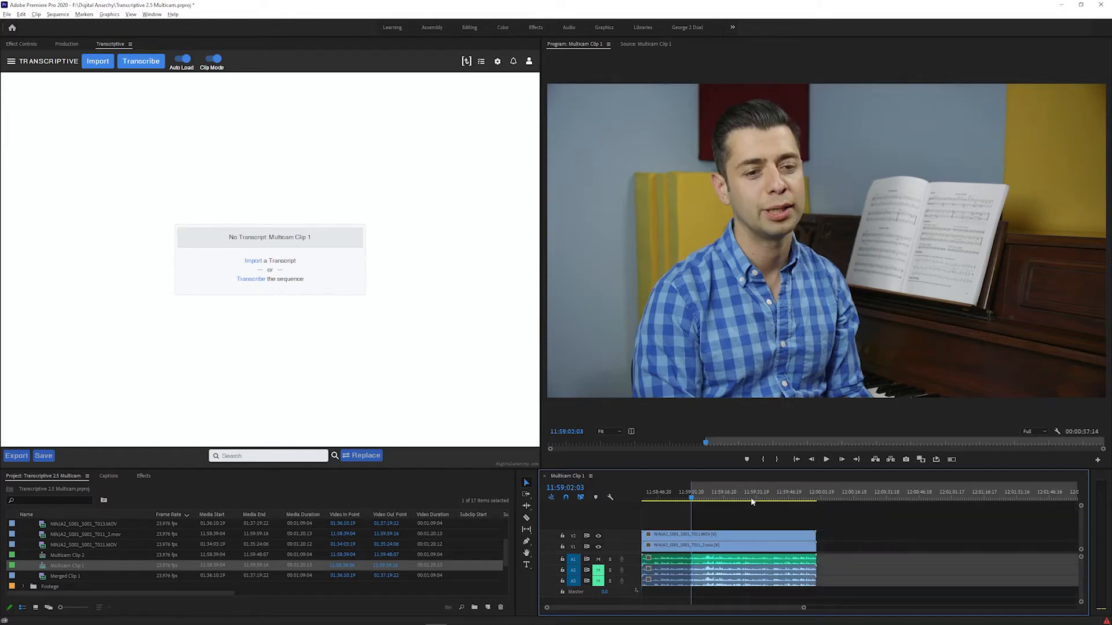
{"action": "left_click", "coordinate": [753, 498]}
{"action": "key", "text": "o"}
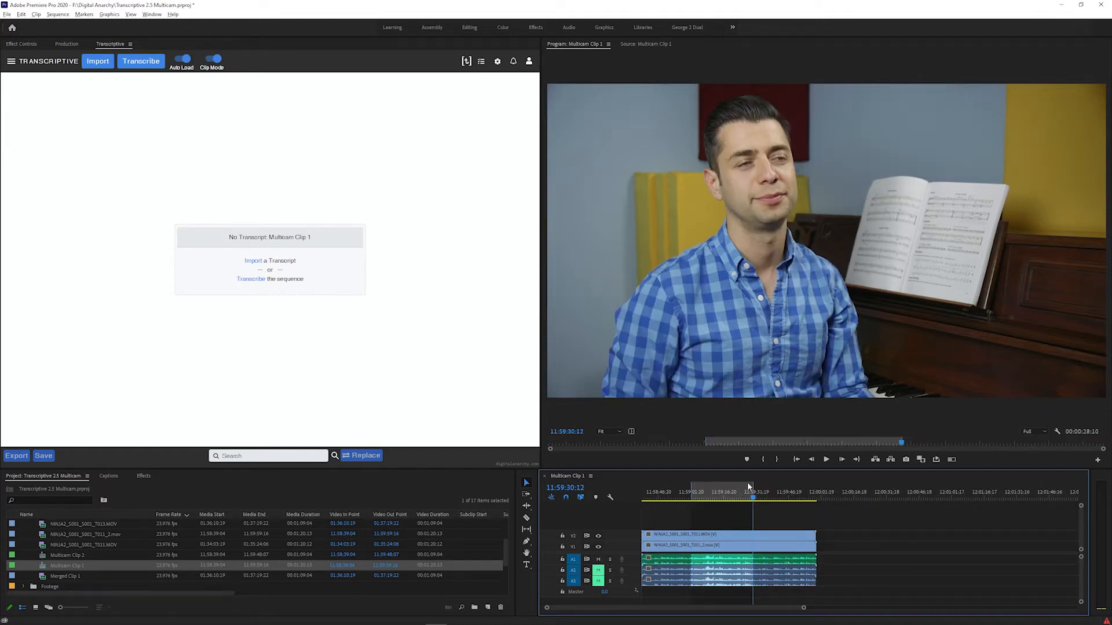
{"action": "right_click", "coordinate": [718, 495]}
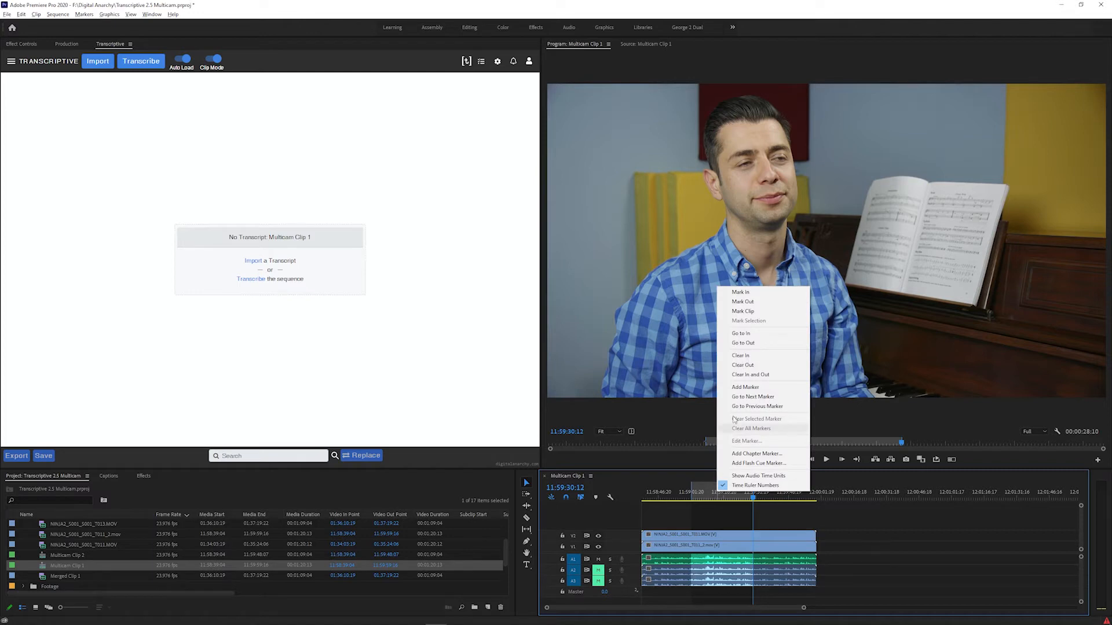
{"action": "left_click", "coordinate": [750, 374]}
Try to cut Multicam Clip 1's tracks at 11:59:00:23, deleting the first part and moving the remainder to the sequence start
{"action": "left_click", "coordinate": [690, 491]}
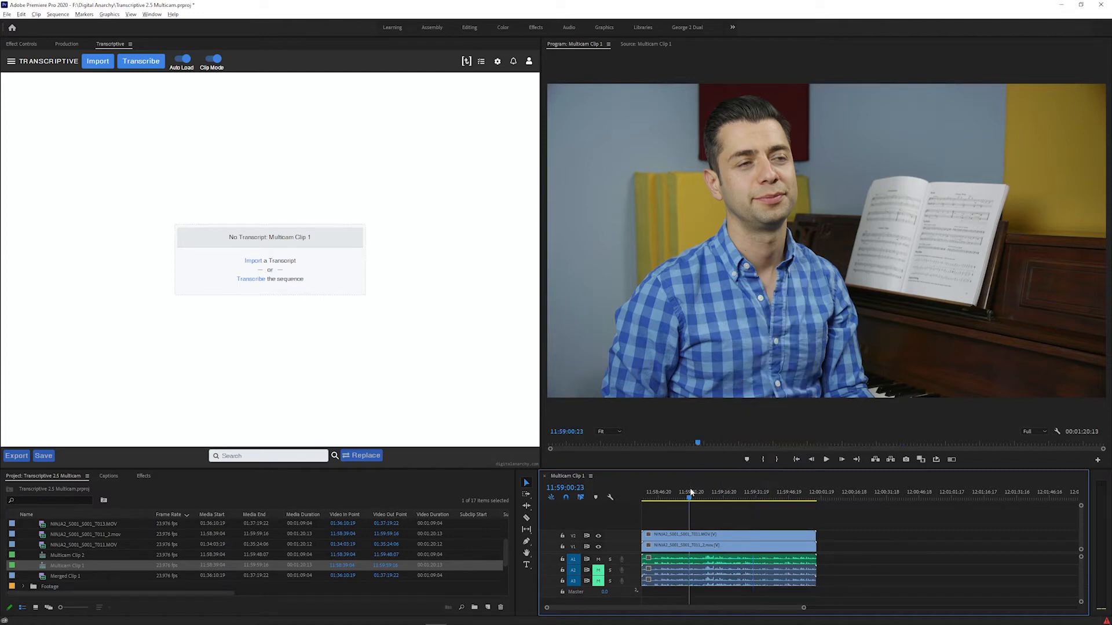
{"action": "key", "text": "ctrl+k"}
{"action": "key", "text": "Delete"}
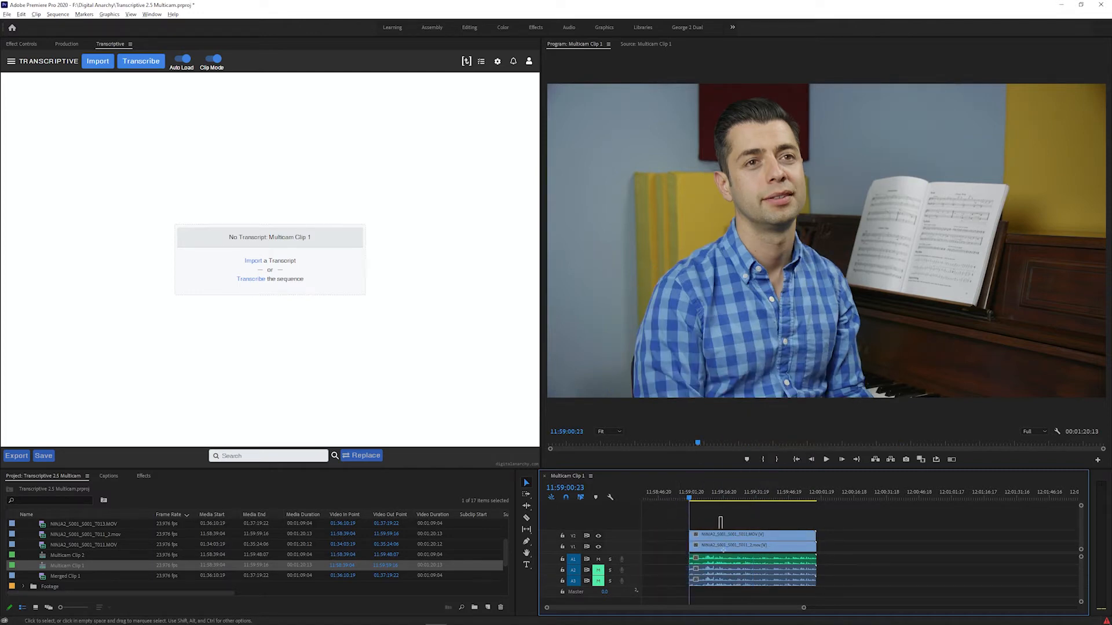
{"action": "left_click", "coordinate": [704, 546]}
{"action": "left_click_drag", "start_coordinate": [704, 547], "coordinate": [676, 547]}
Try to set an out point at 11:59:09:22 in the Multicam Clip 1 timeline
{"action": "left_click", "coordinate": [708, 499]}
{"action": "key", "text": "o"}
{"action": "left_click", "coordinate": [716, 507]}
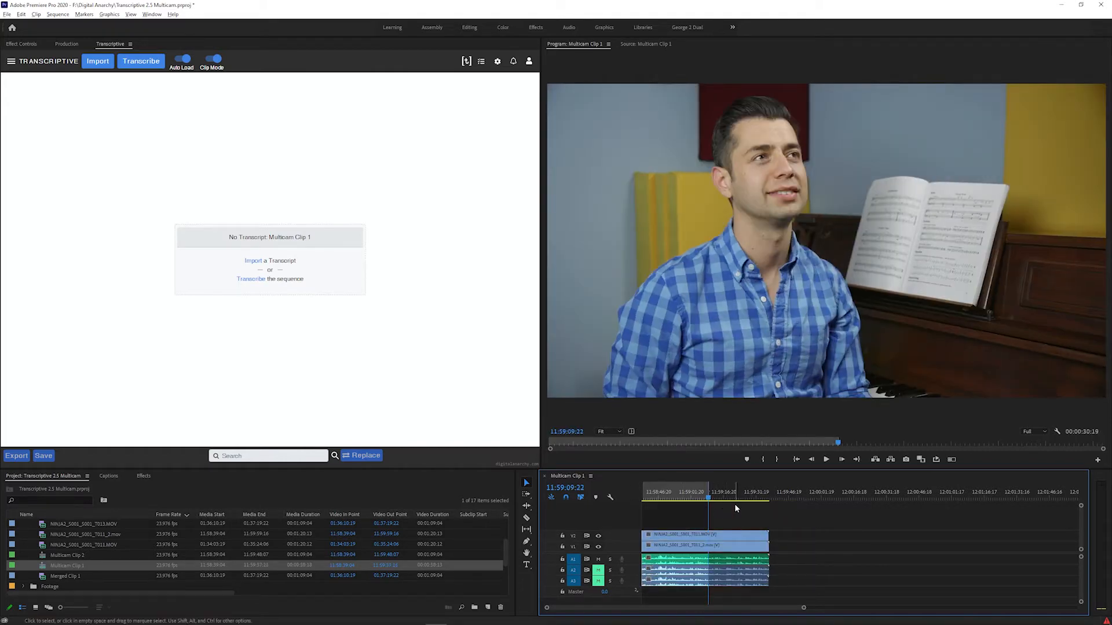
Load Multicam Clip 1 as the source and transcribe it with Transcriptive AI in English, including speakers with a maximum of 2
{"action": "double_click", "coordinate": [44, 563]}
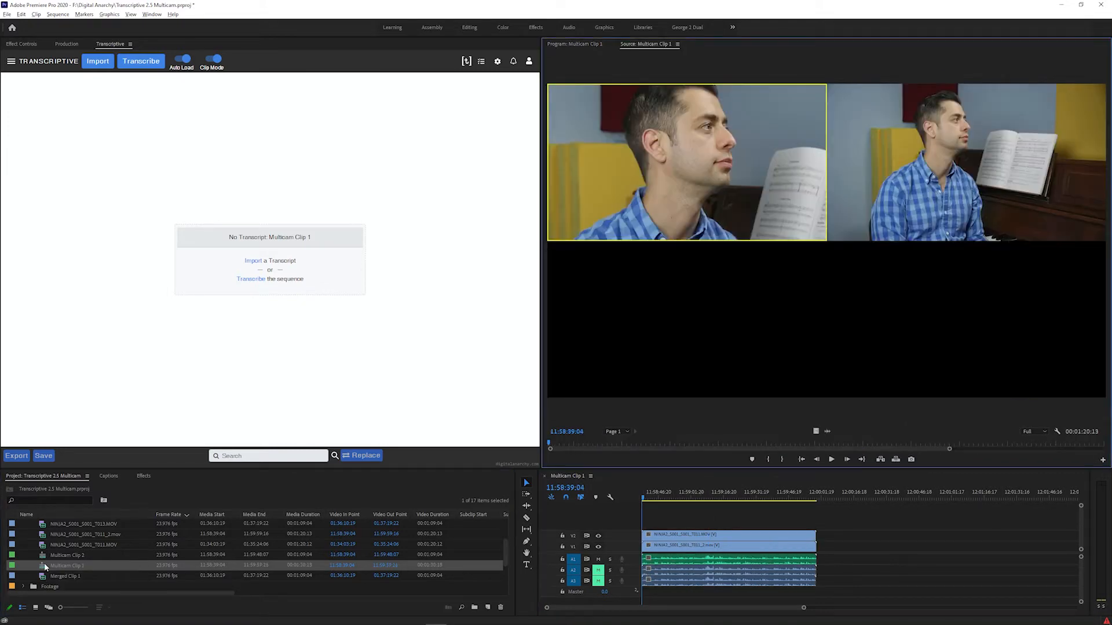
{"action": "left_click", "coordinate": [134, 65]}
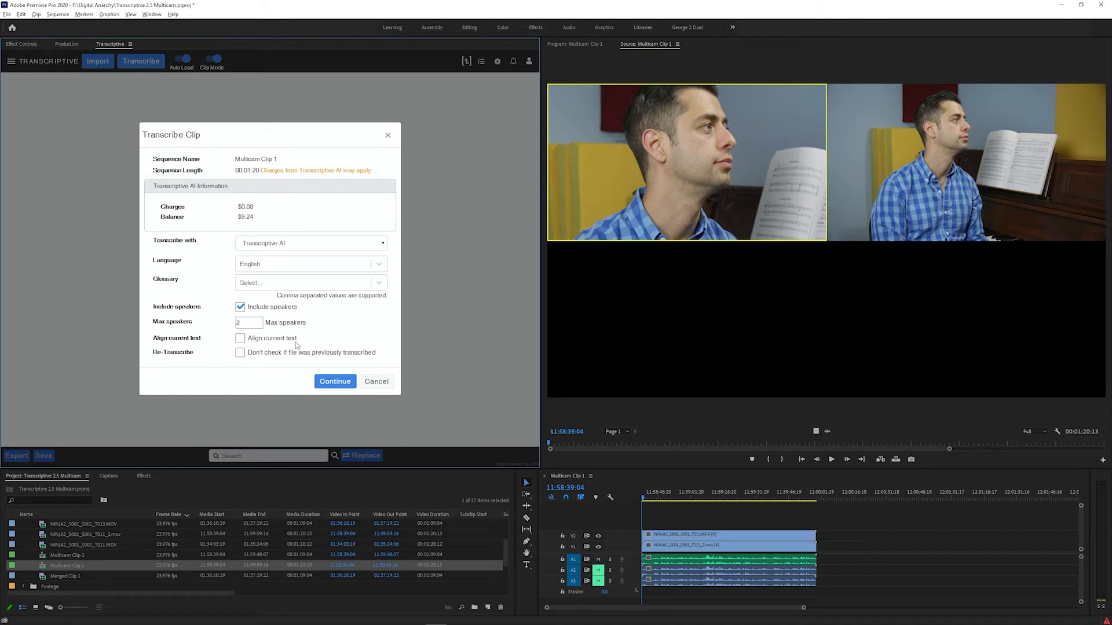
{"action": "left_click", "coordinate": [328, 382]}
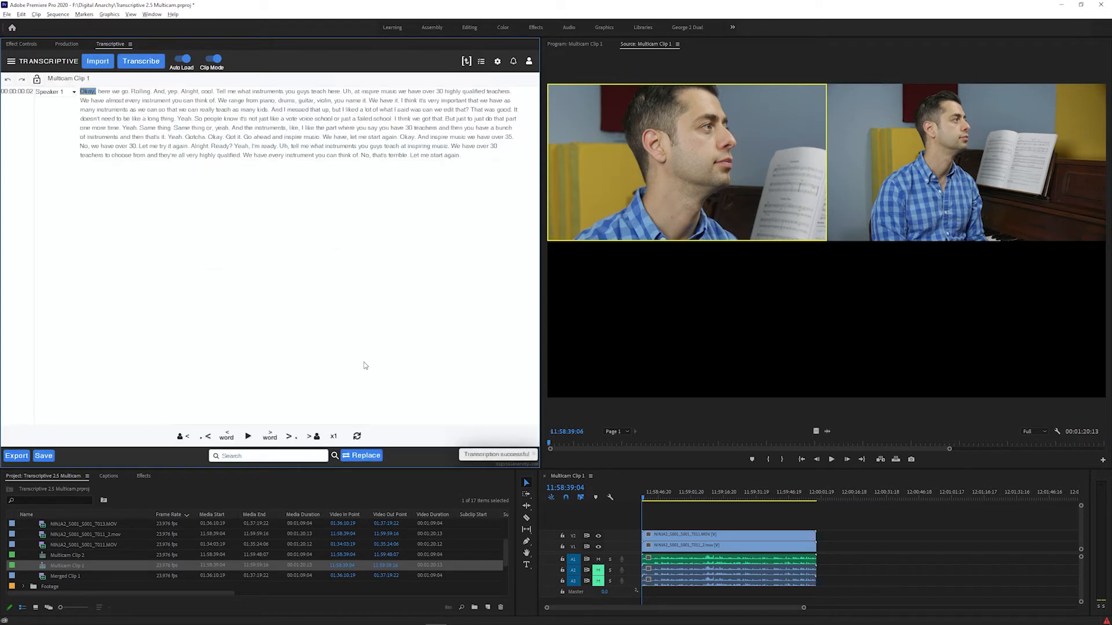
{"action": "left_click", "coordinate": [11, 61]}
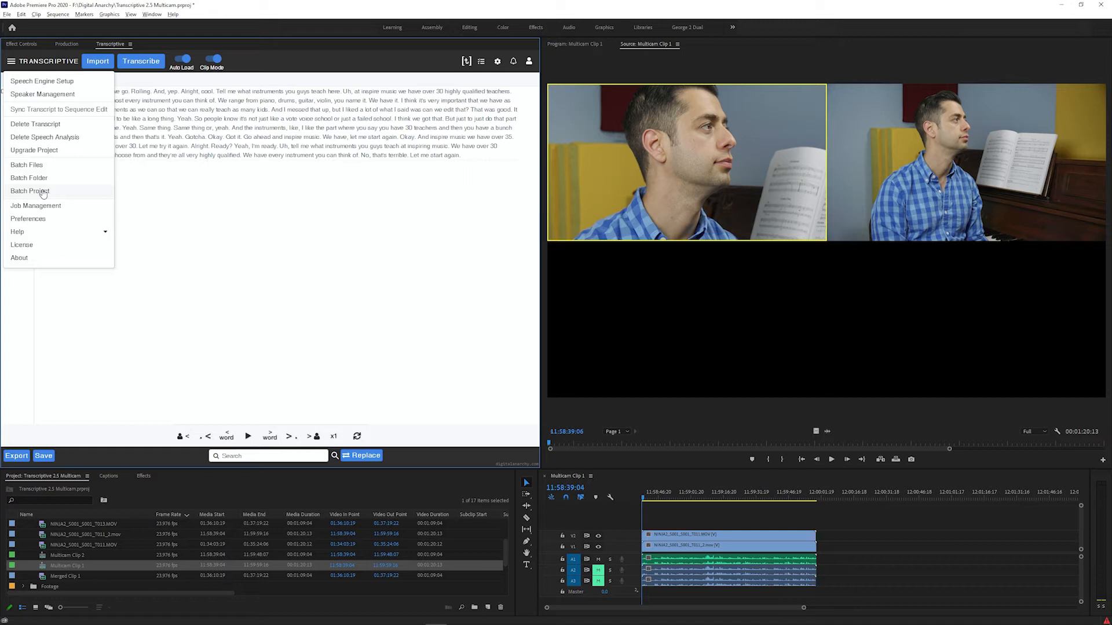
{"action": "left_click", "coordinate": [44, 194]}
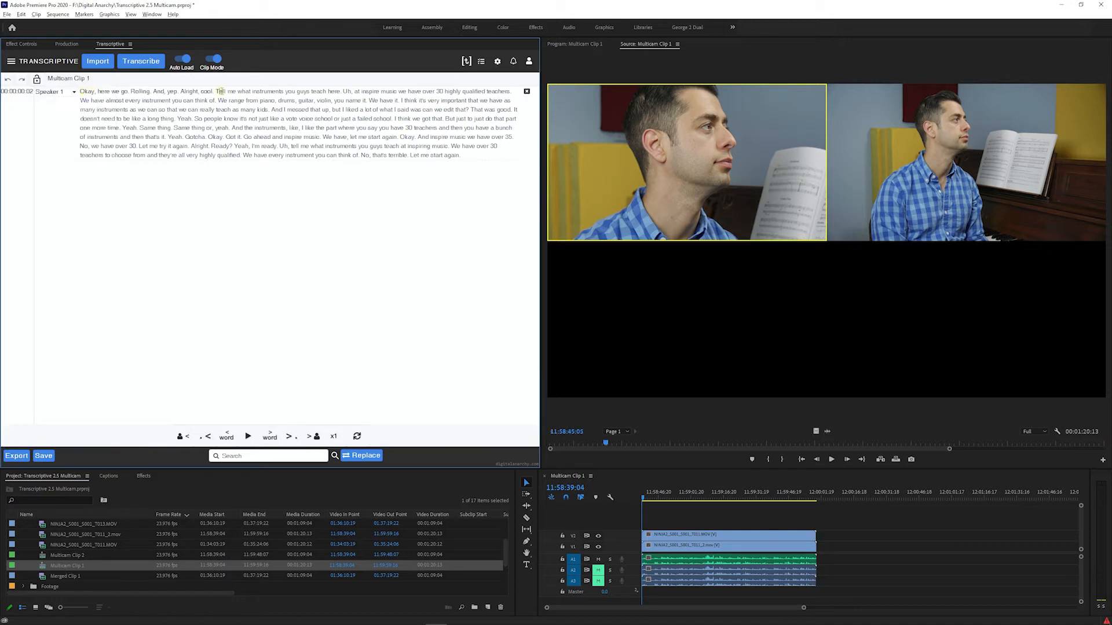
Jump to several words in Multicam Clip 1's transcript and play the source briefly from "And inspire music we have over 35"
{"action": "left_click", "coordinate": [221, 91]}
{"action": "left_click", "coordinate": [234, 127]}
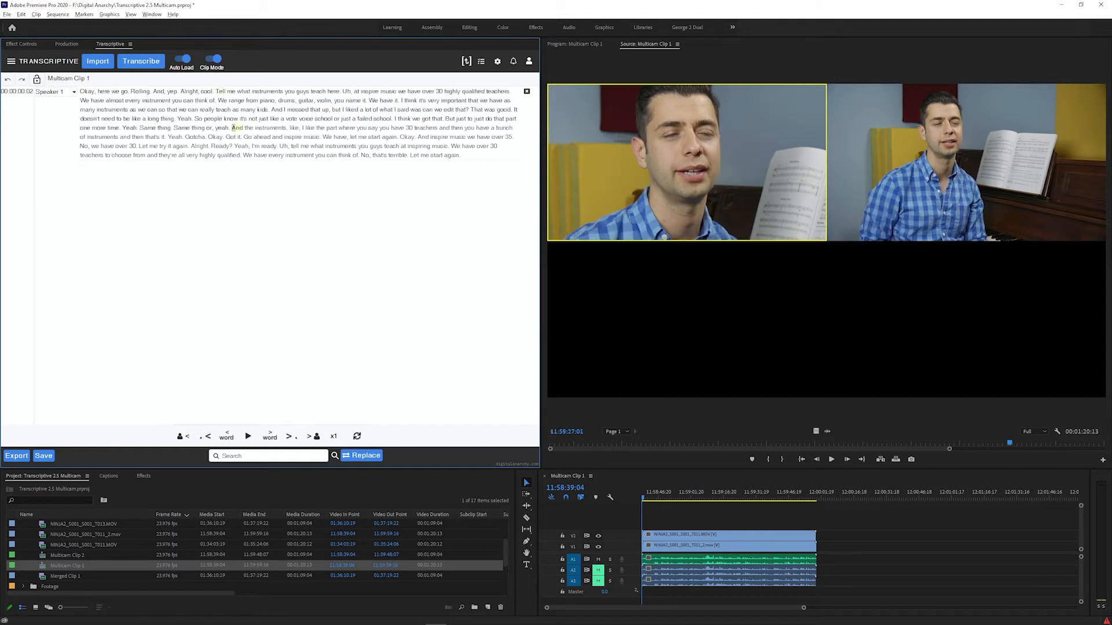
{"action": "left_click", "coordinate": [323, 138]}
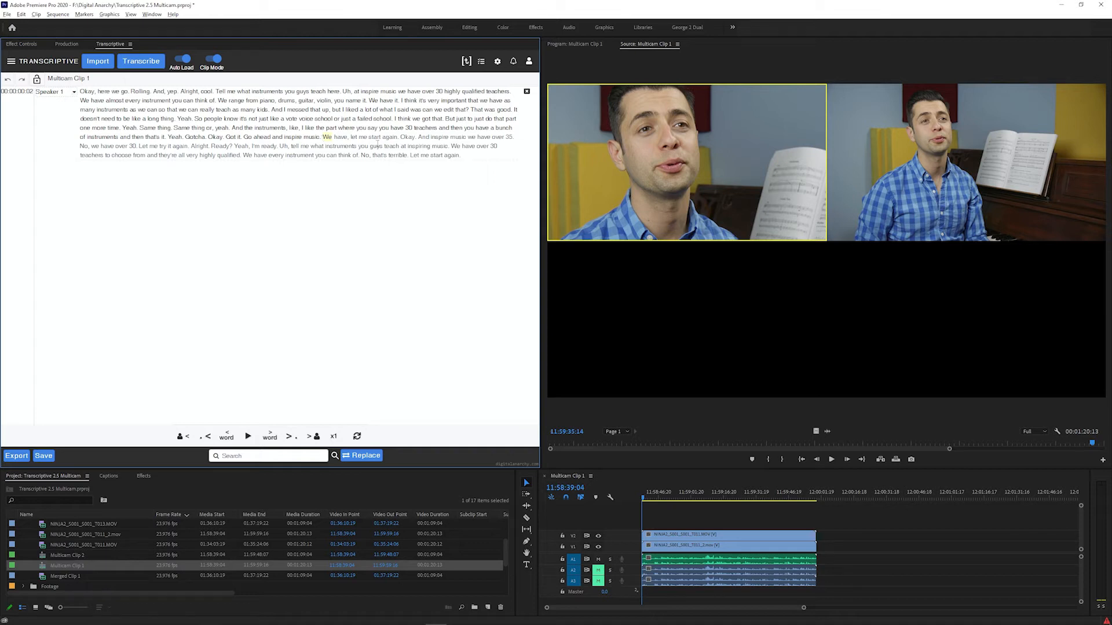
{"action": "left_click", "coordinate": [435, 137]}
{"action": "key", "text": "Tab"}
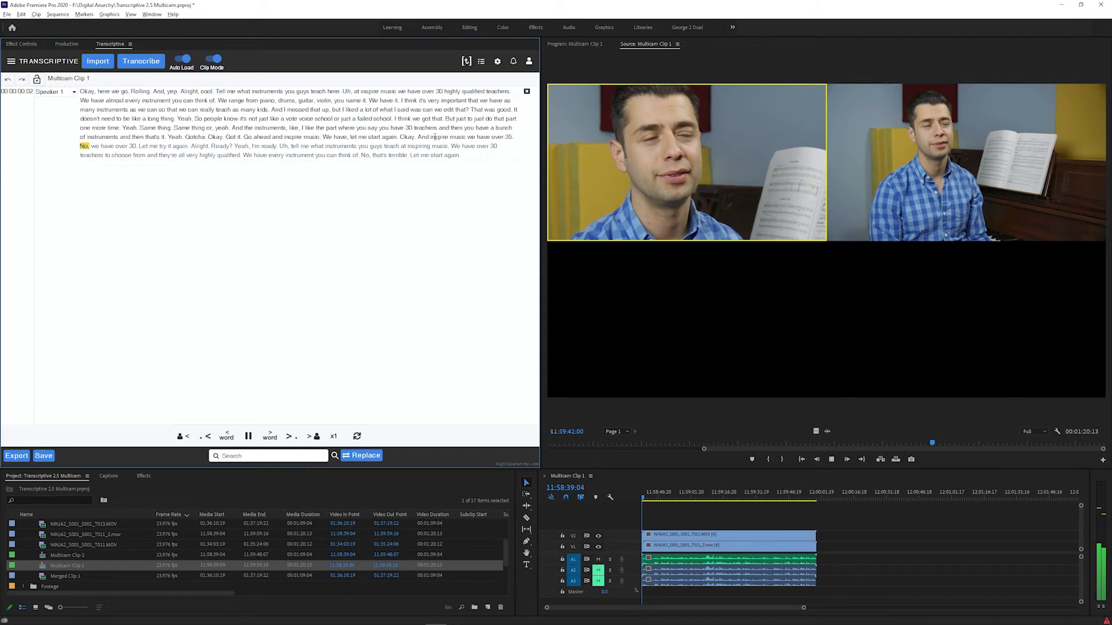
{"action": "key", "text": "Tab"}
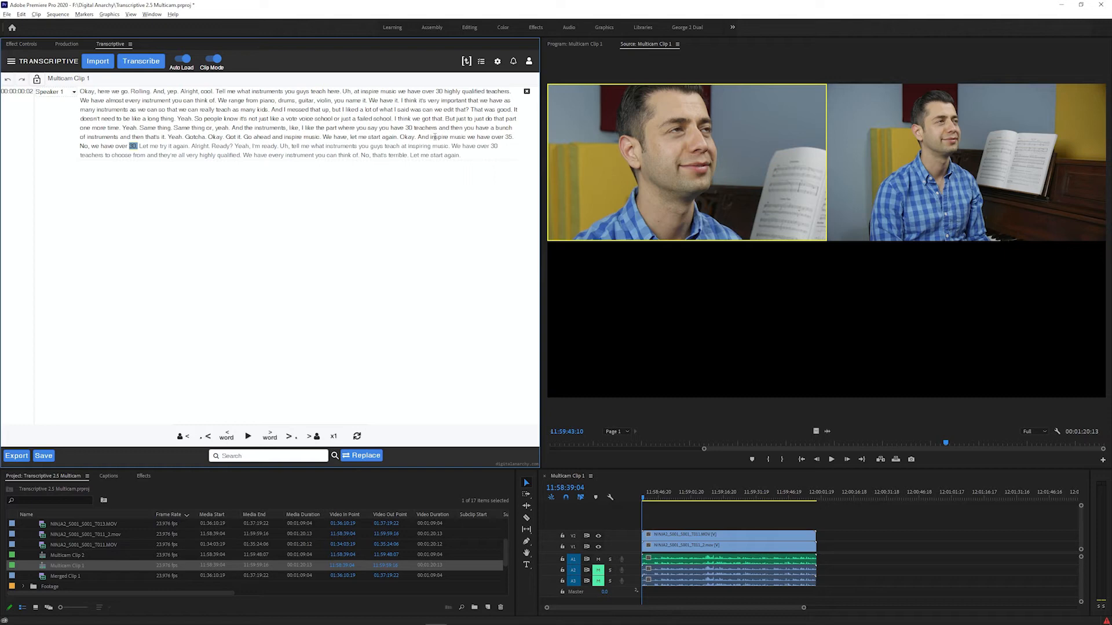
Create a new sequence named Selects Sequence with the ARRI 1080p 30 preset
{"action": "left_click", "coordinate": [488, 607]}
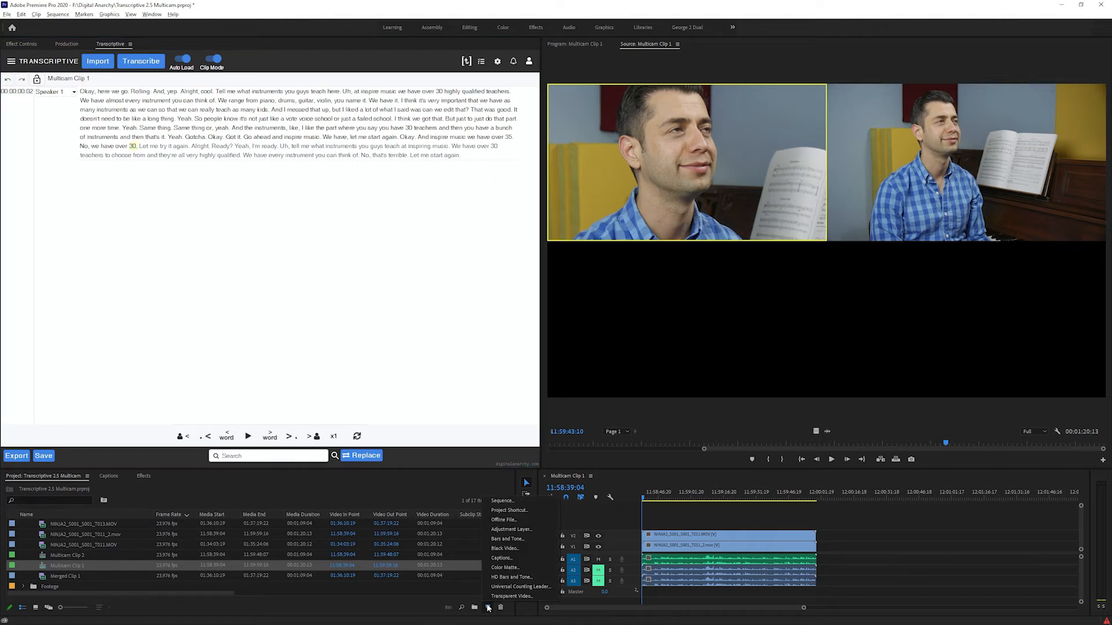
{"action": "left_click", "coordinate": [501, 500]}
{"action": "type", "text": "Se"}
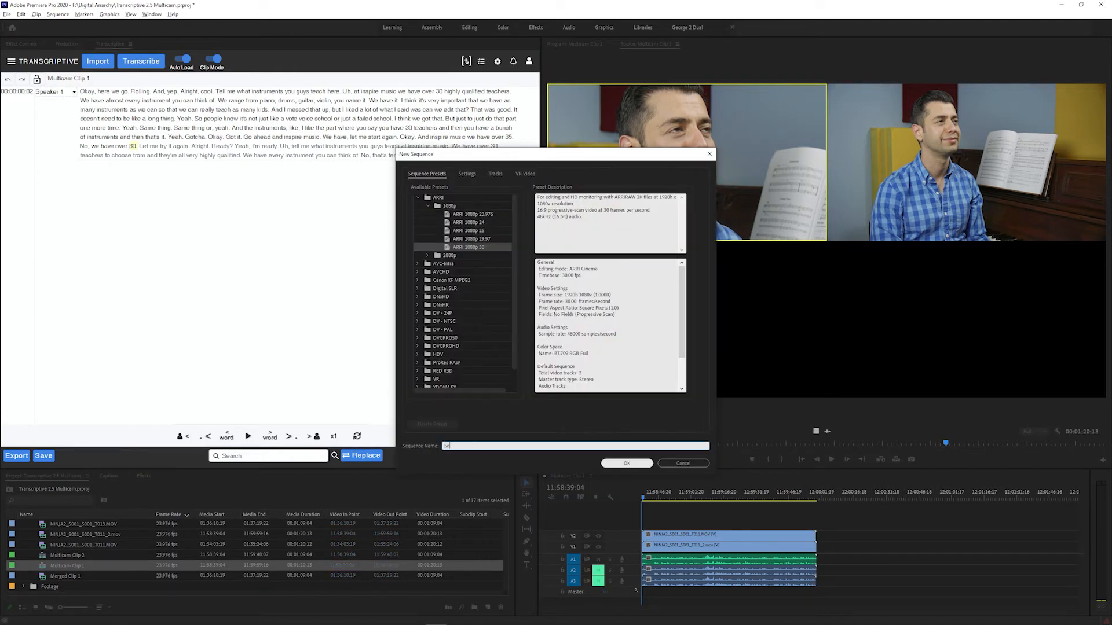
{"action": "type", "text": "lects Sequence"}
{"action": "left_click", "coordinate": [607, 465]}
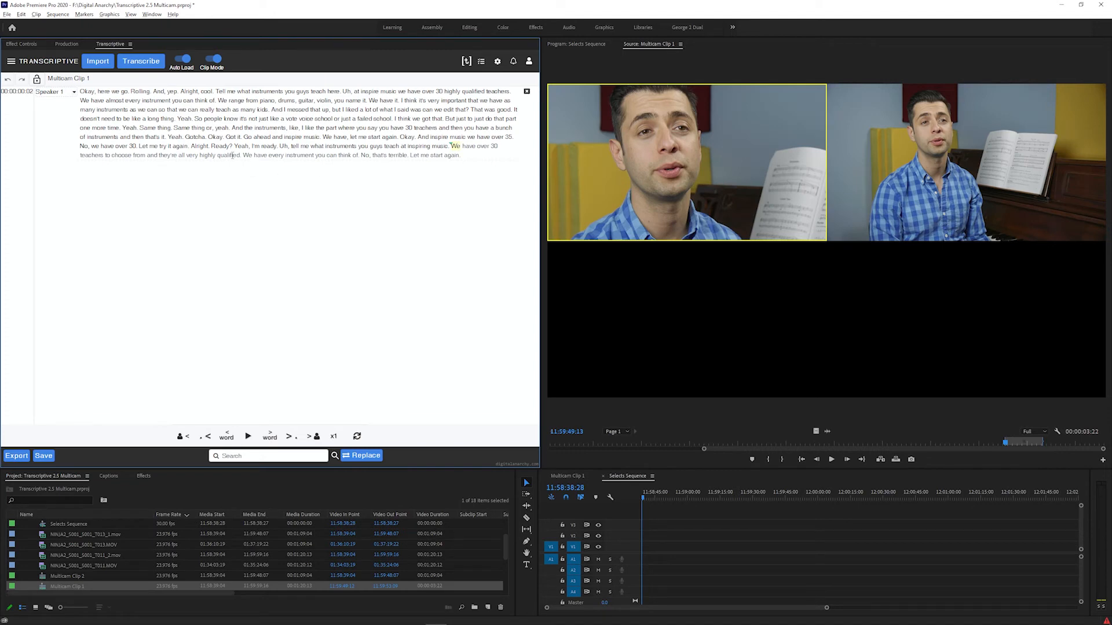
Set the source out point at the transcript word "qualified" and insert the marked range of Multicam Clip 1 into Selects Sequence
{"action": "left_click", "coordinate": [232, 155]}
{"action": "key", "text": "o"}
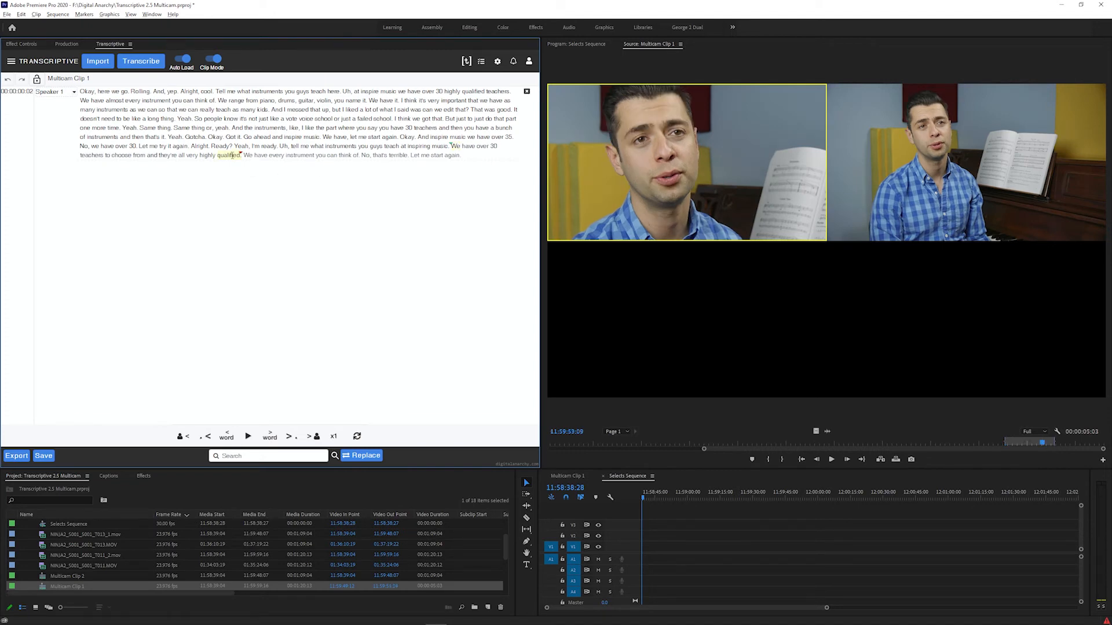
{"action": "left_click", "coordinate": [745, 282]}
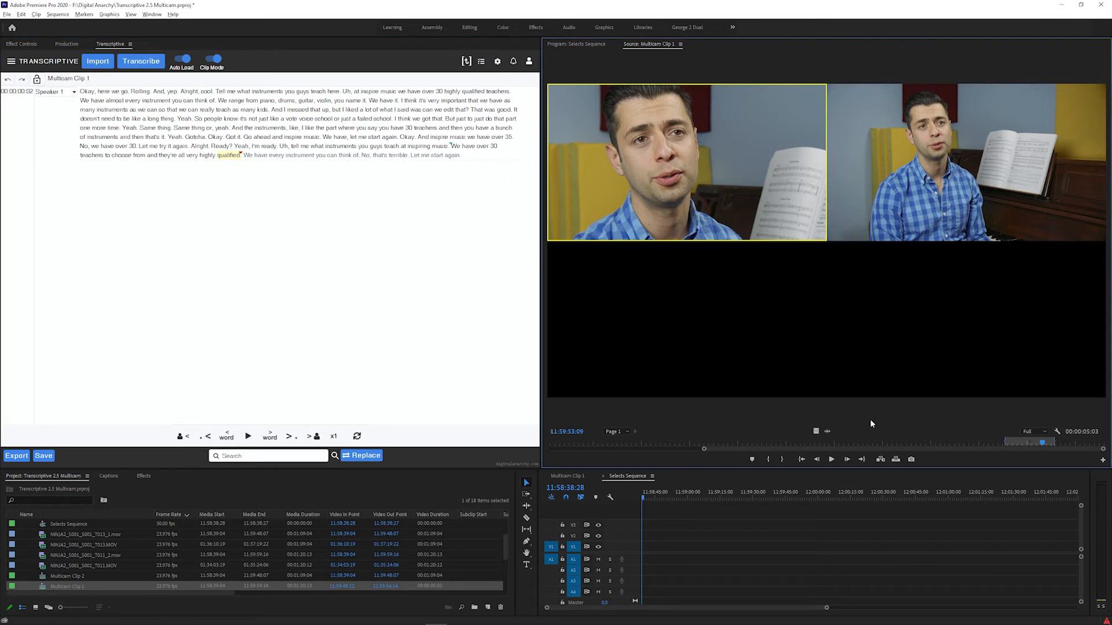
{"action": "left_click", "coordinate": [879, 460]}
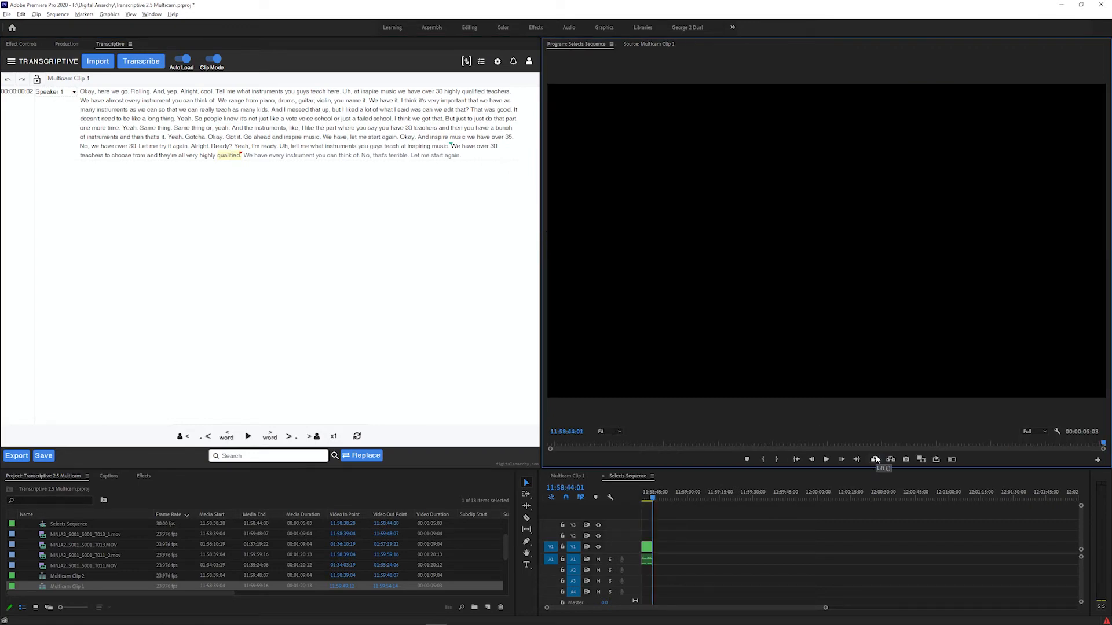
Return to the start of Selects Sequence and switch the Program monitor to the Multi-Camera view
{"action": "key", "text": "Up"}
{"action": "left_click", "coordinate": [1057, 431]}
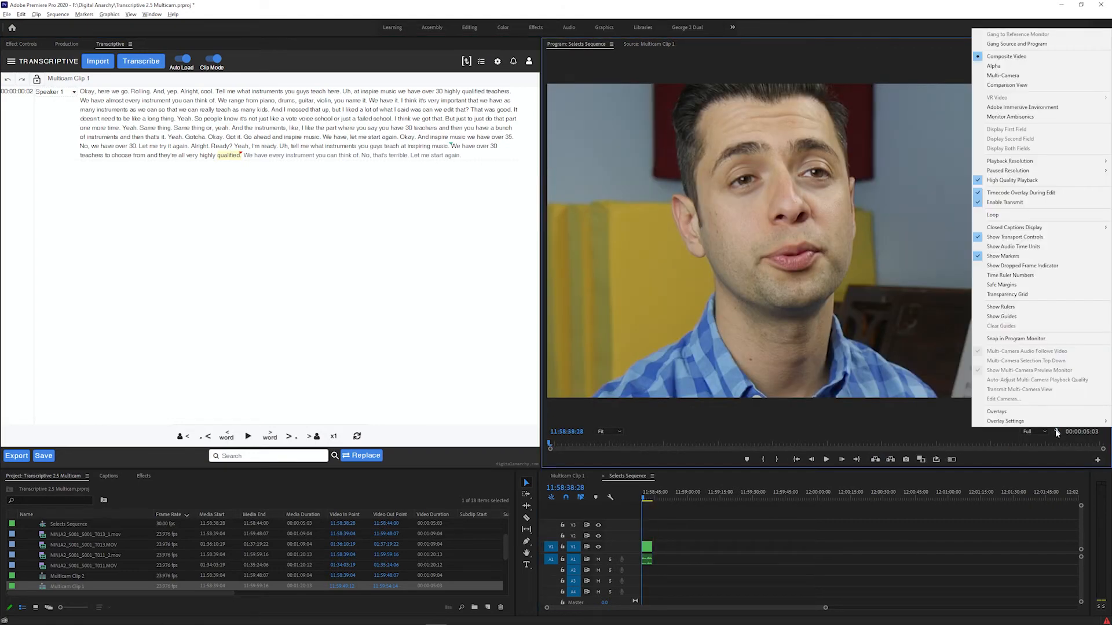
{"action": "left_click", "coordinate": [1003, 76]}
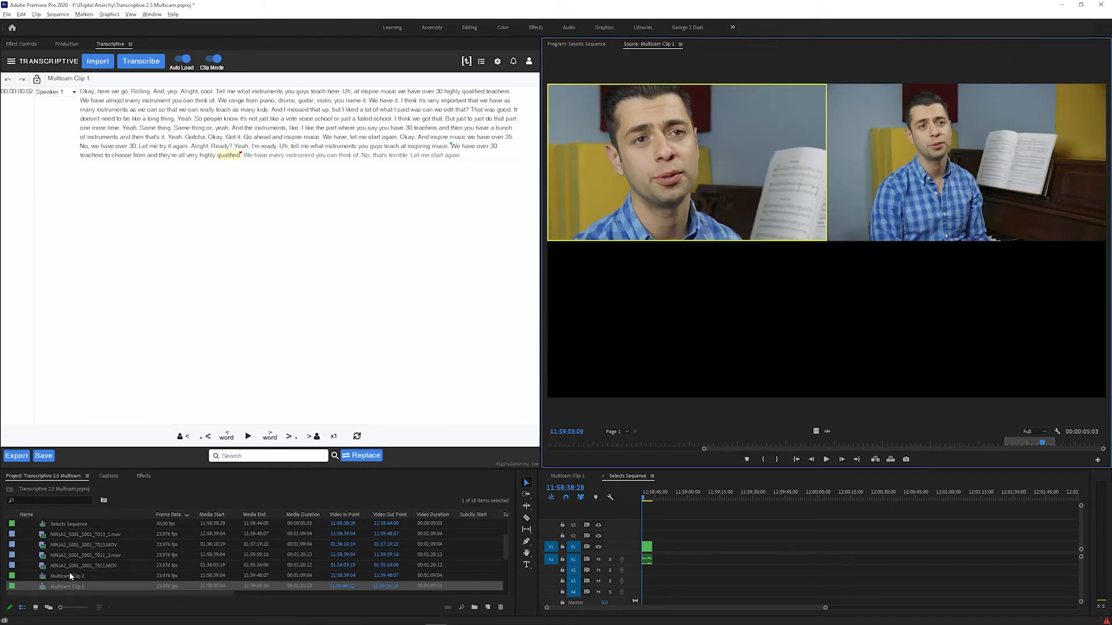
Mark Multicam Clip 2 from "at inspire" through "groups" in its transcript and place that range after the first clip in Selects Sequence
{"action": "left_click", "coordinate": [69, 575]}
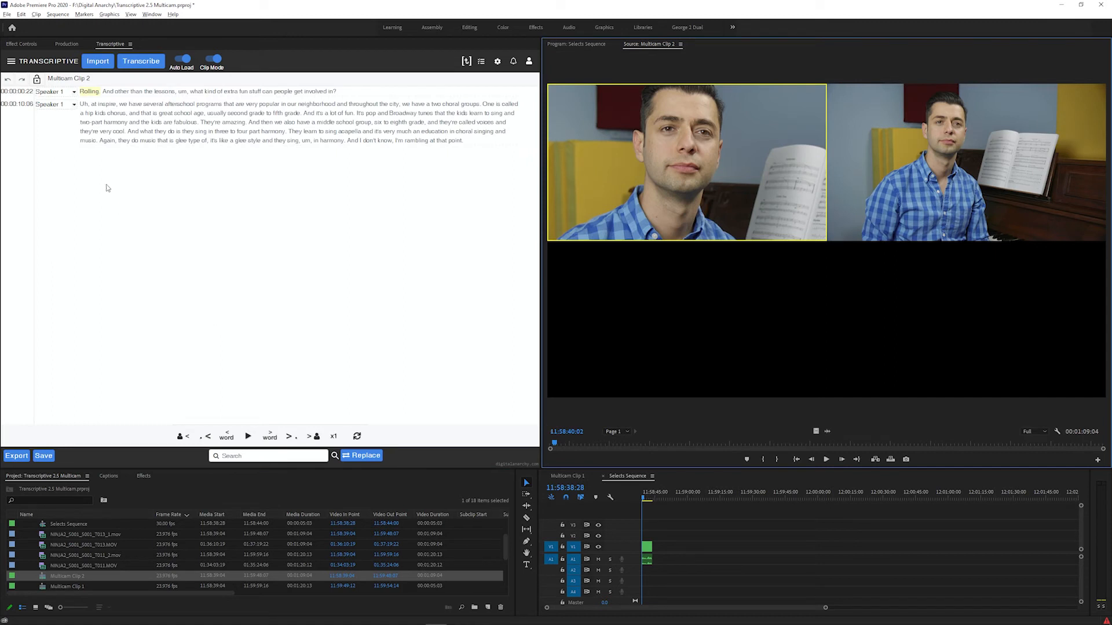
{"action": "left_click", "coordinate": [94, 104]}
{"action": "key", "text": "i"}
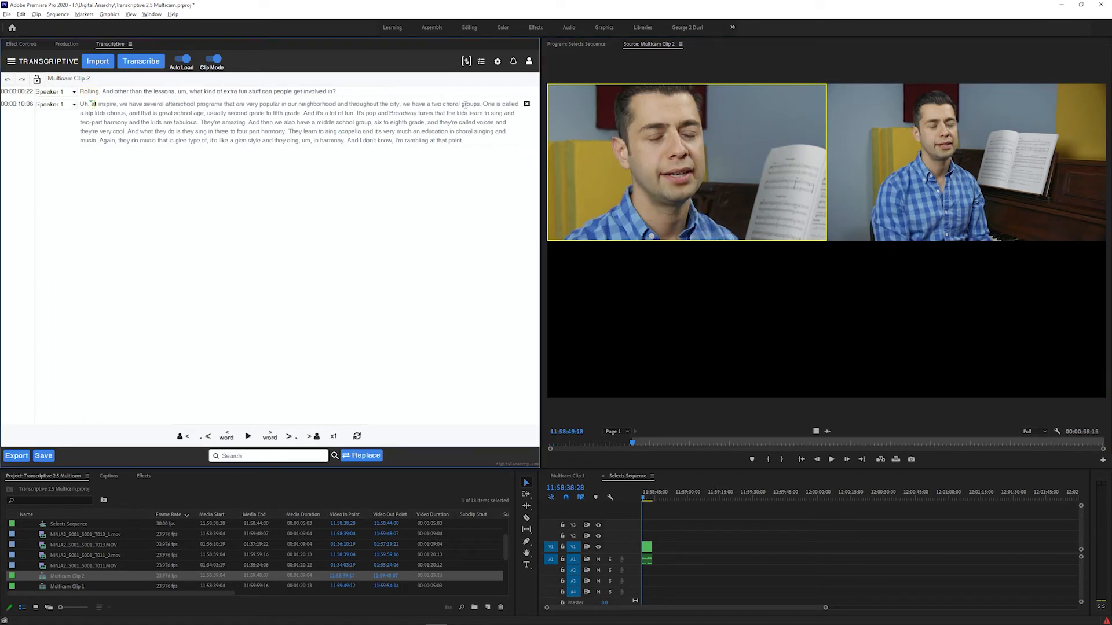
{"action": "left_click", "coordinate": [471, 104]}
{"action": "key", "text": "o"}
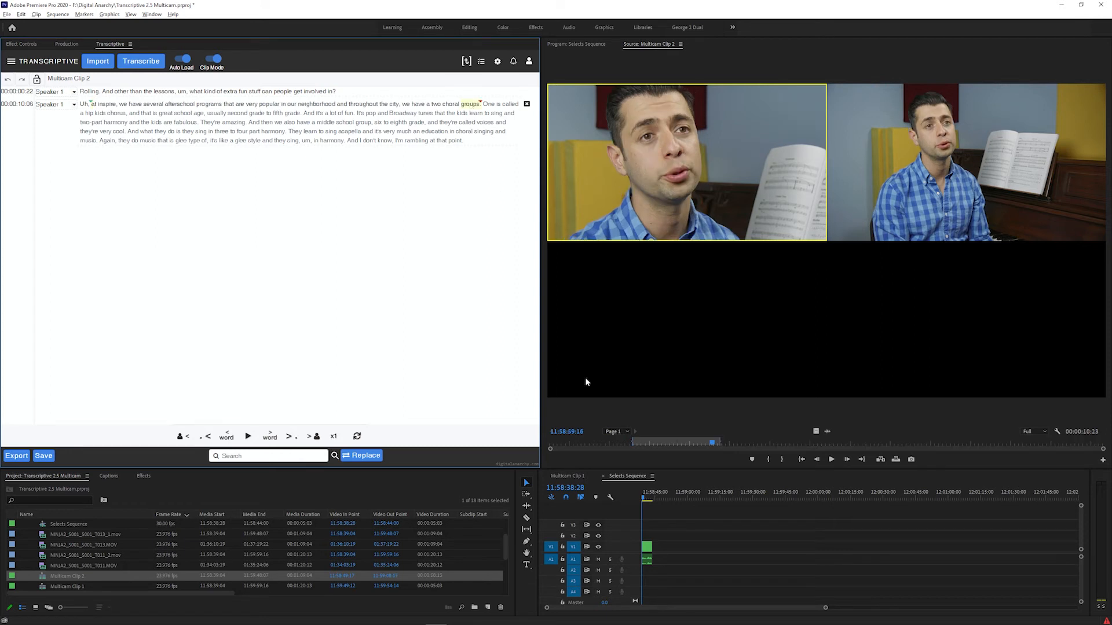
{"action": "left_click", "coordinate": [668, 492]}
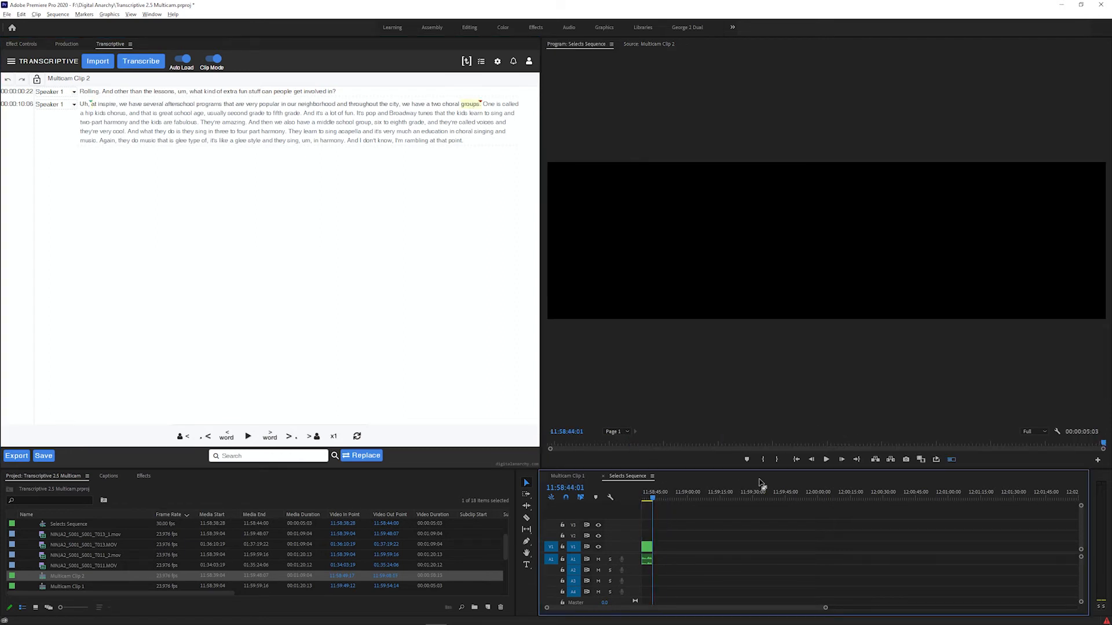
{"action": "key", "text": "."}
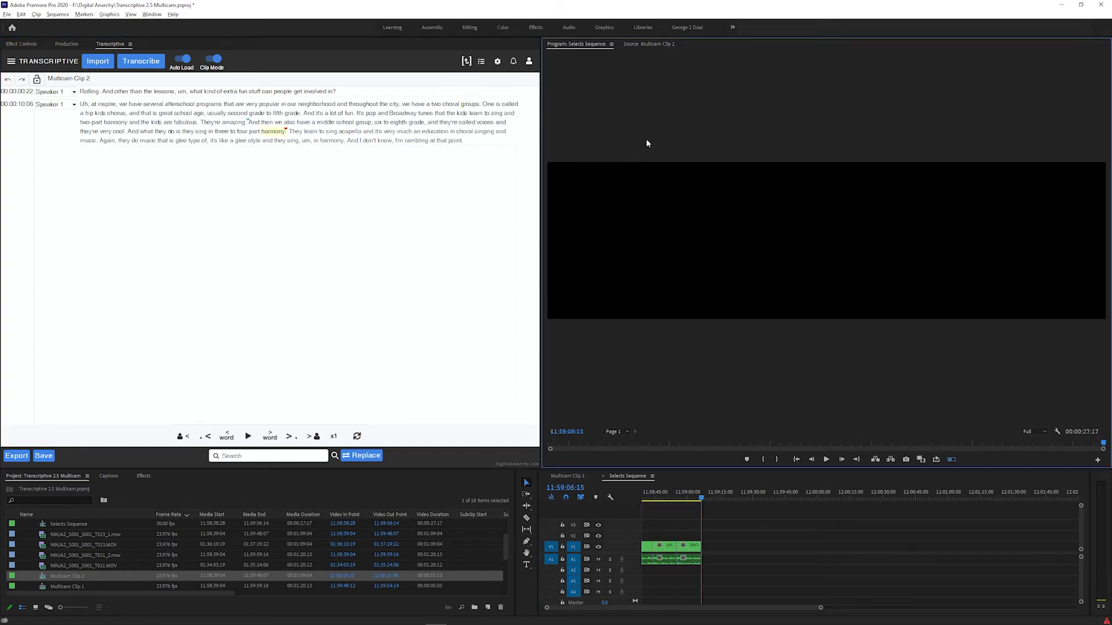
Turn off Clip Mode and extend the end of the last clip in Selects Sequence
{"action": "left_click", "coordinate": [213, 59]}
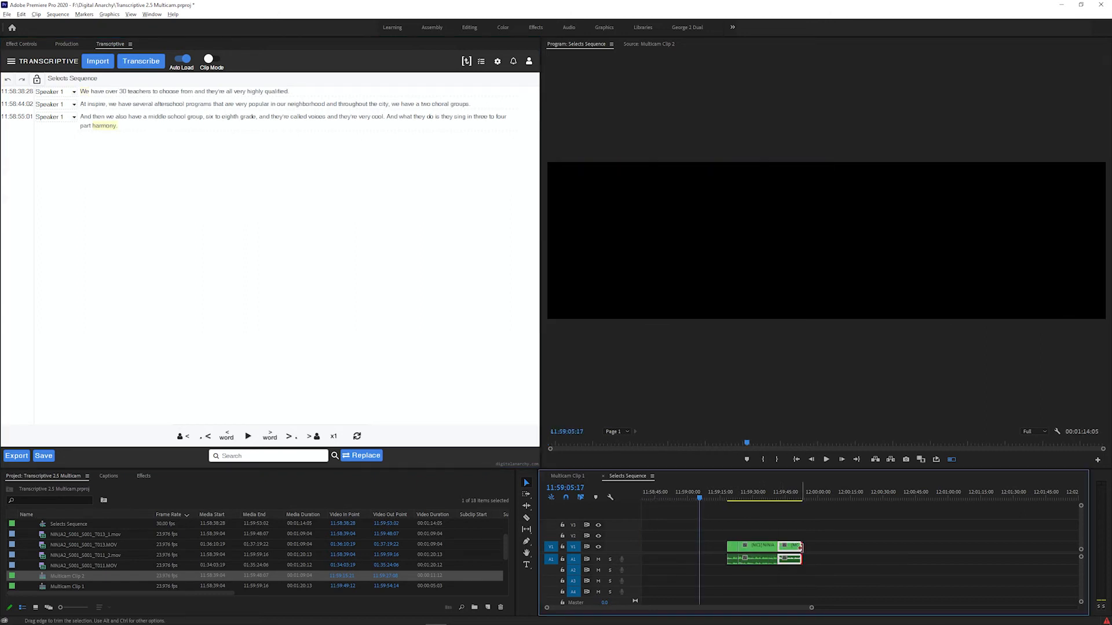
{"action": "left_click_drag", "start_coordinate": [815, 548], "coordinate": [815, 548]}
{"action": "left_click", "coordinate": [743, 499]}
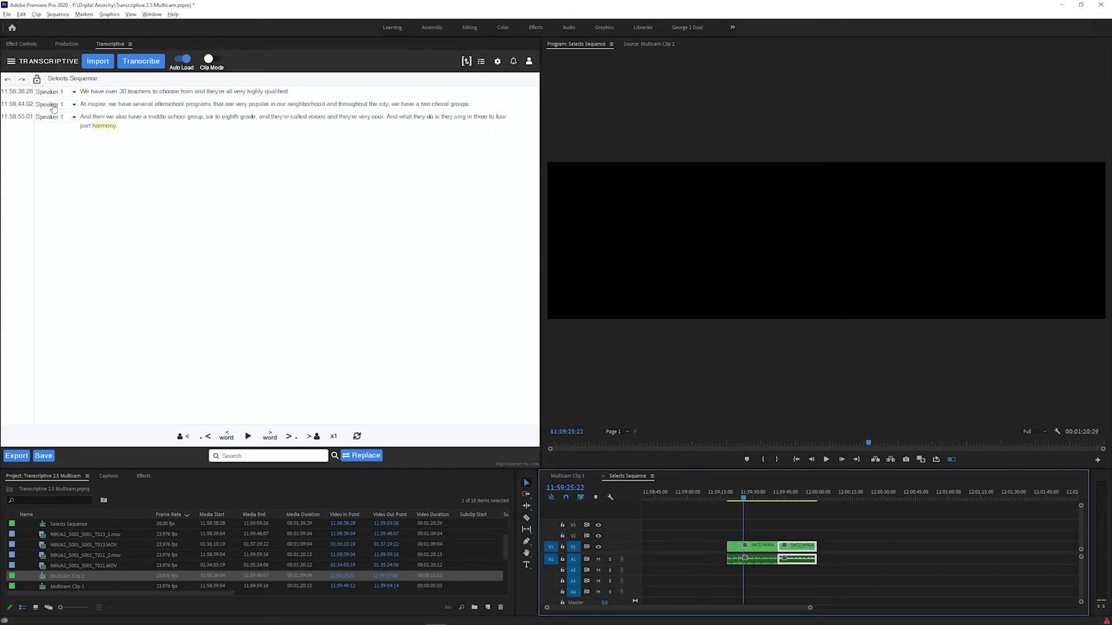
Rebuild the Selects Sequence transcript from the current edit with Sync Transcript to Sequence Edit
{"action": "left_click", "coordinate": [11, 61]}
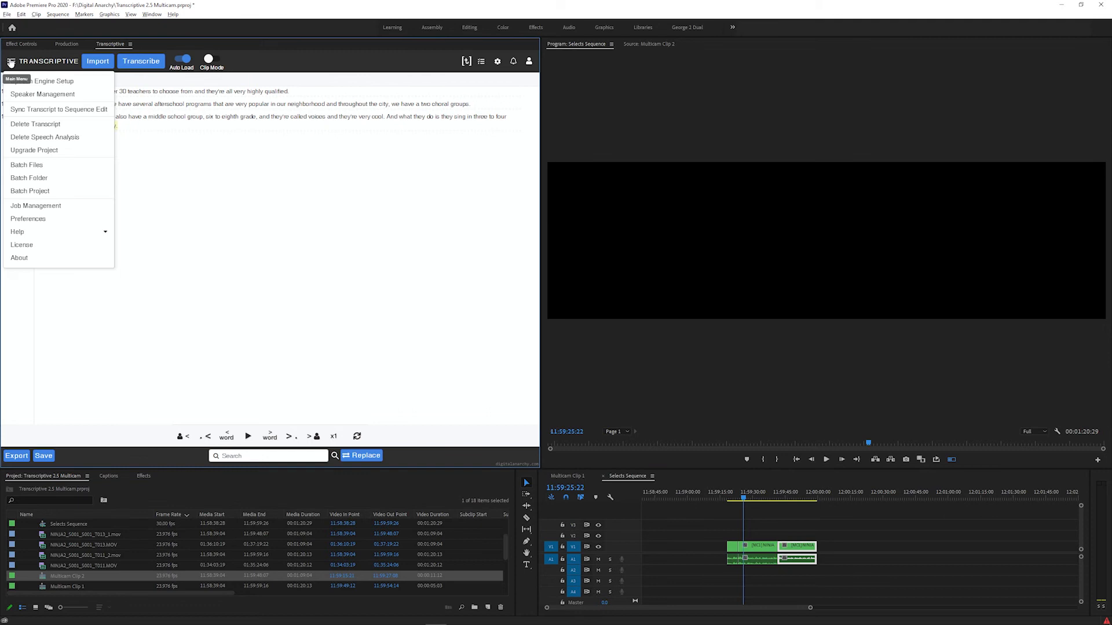
{"action": "left_click", "coordinate": [52, 111]}
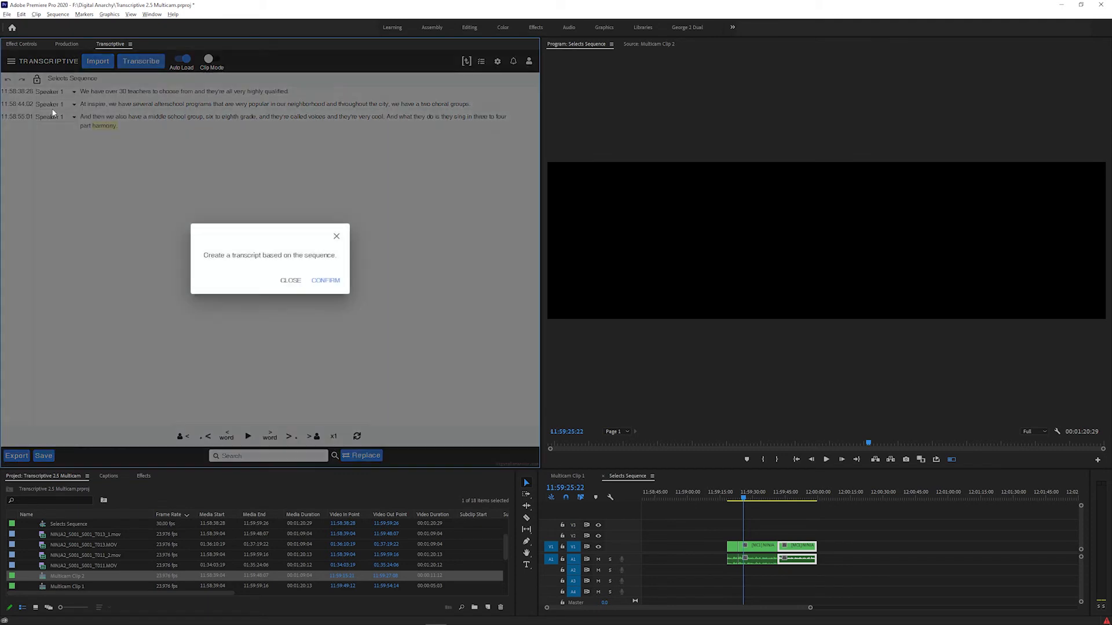
{"action": "left_click", "coordinate": [323, 280]}
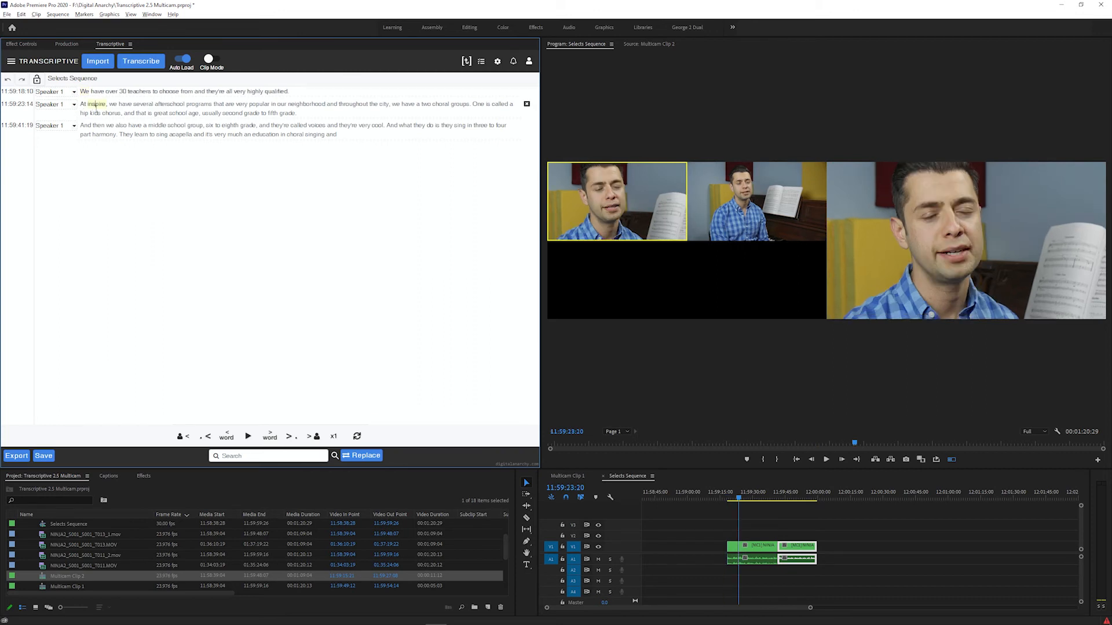
Check the synced transcript against the video by jumping to "And", "they're" and "And what" in the third paragraph
{"action": "left_click", "coordinate": [86, 125]}
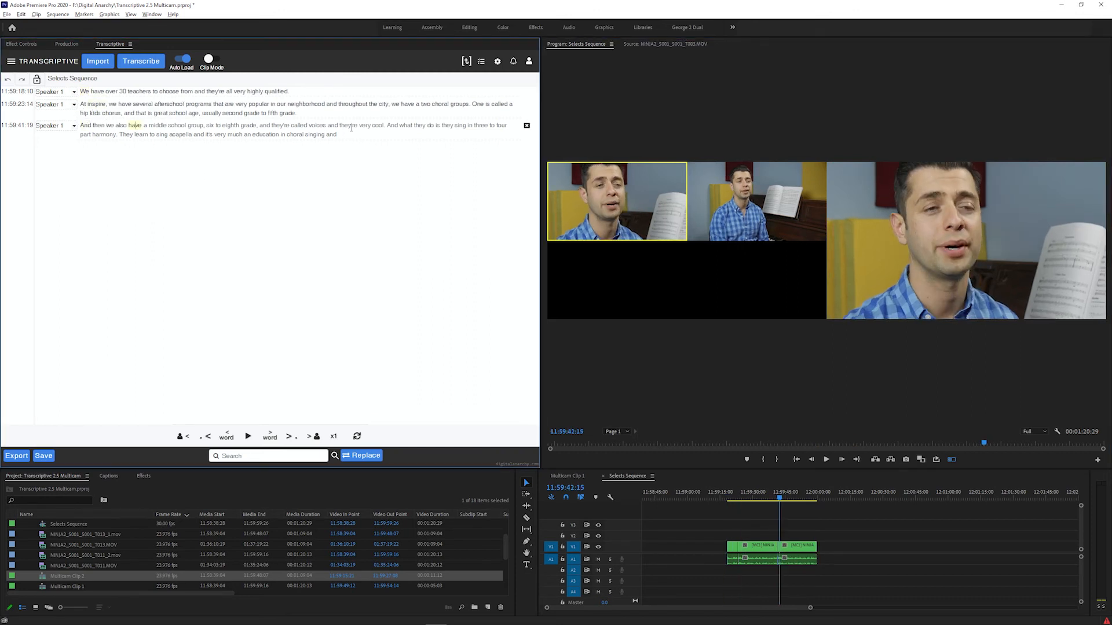
{"action": "left_click", "coordinate": [352, 126]}
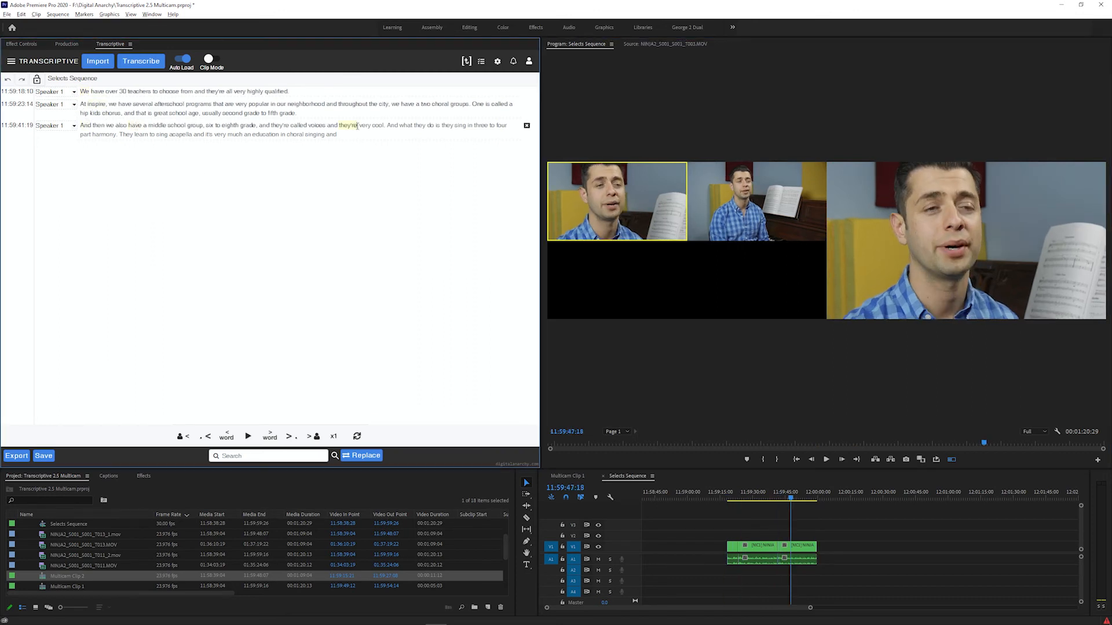
{"action": "left_click", "coordinate": [392, 125]}
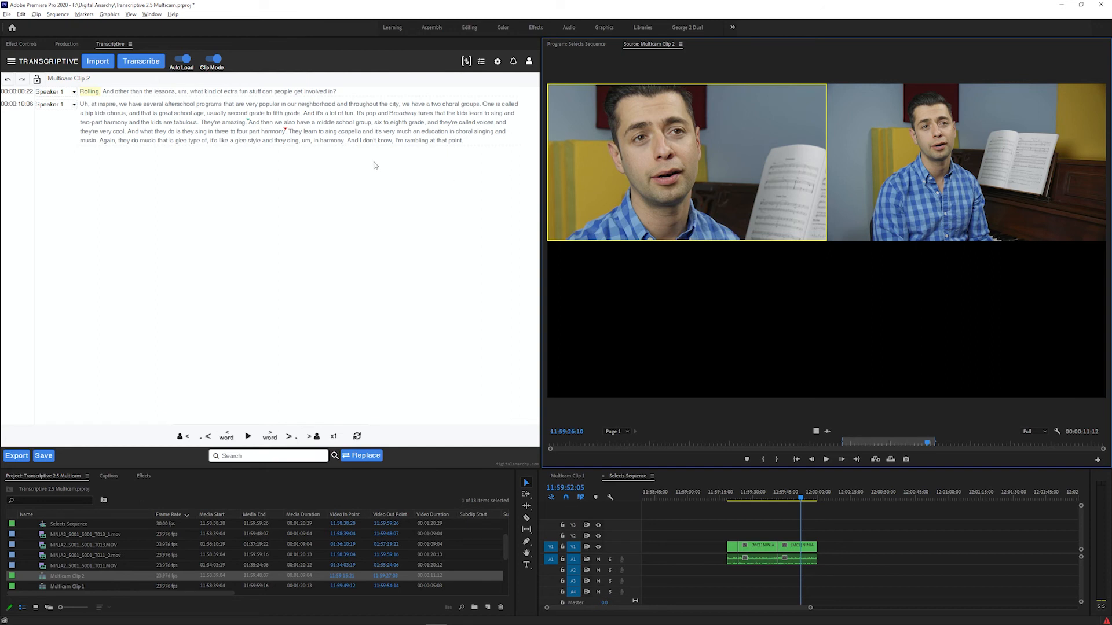
Replace "inspire" with "Inspire" in the second paragraph of Multicam Clip 2's transcript
{"action": "left_click", "coordinate": [103, 104]}
{"action": "double_click", "coordinate": [103, 105]}
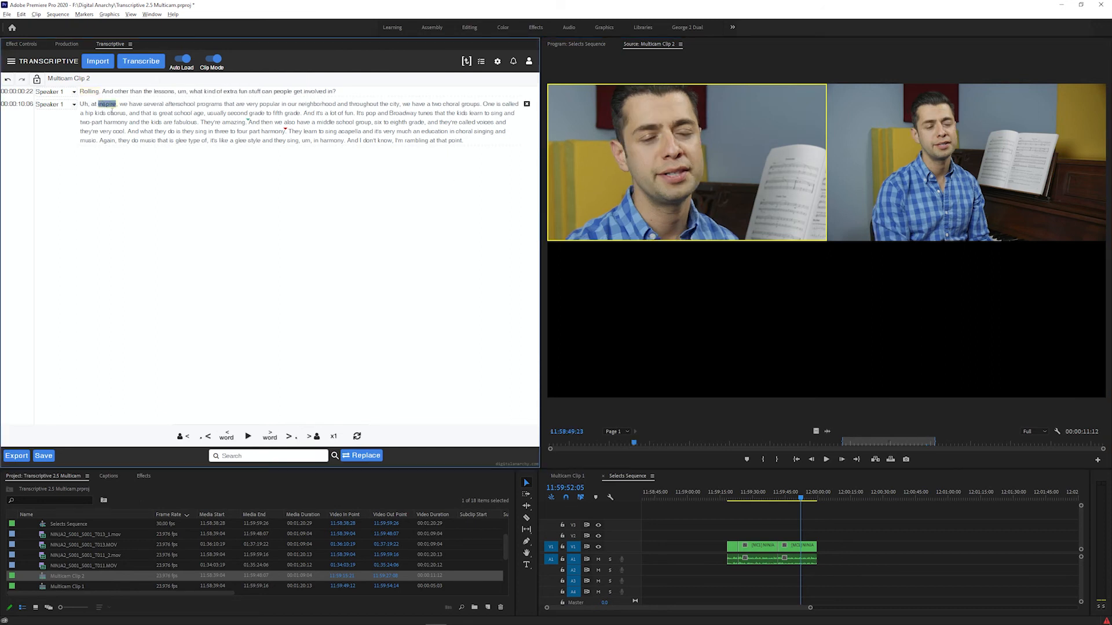
{"action": "type", "text": "Inspire"}
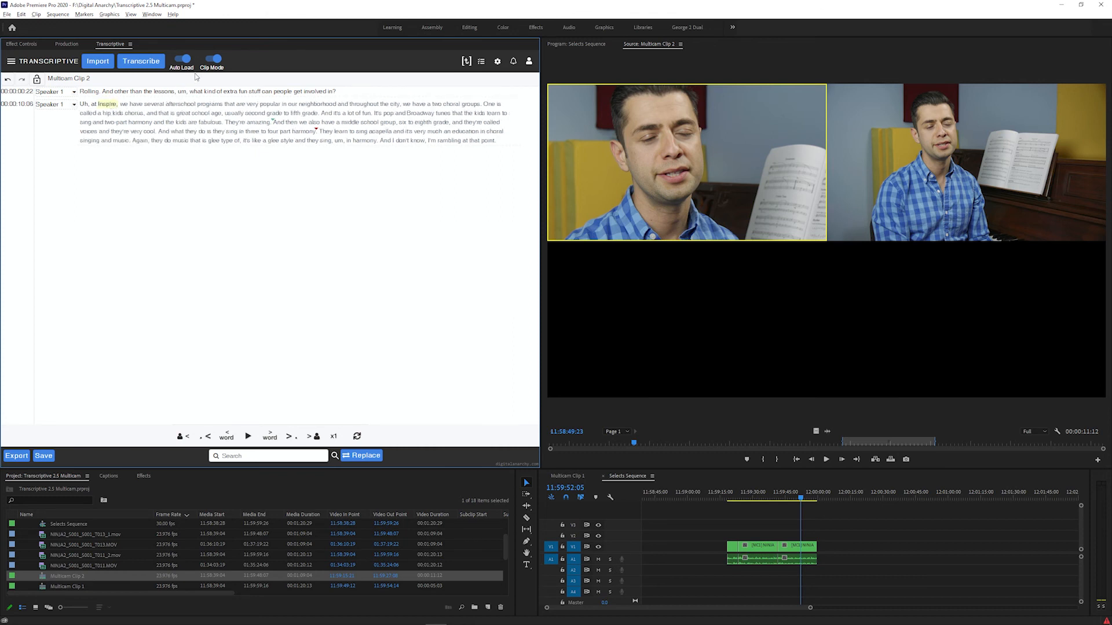
Turn off Clip Mode and capitalize "inspire" in the second paragraph of the Selects Sequence transcript
{"action": "left_click", "coordinate": [213, 59]}
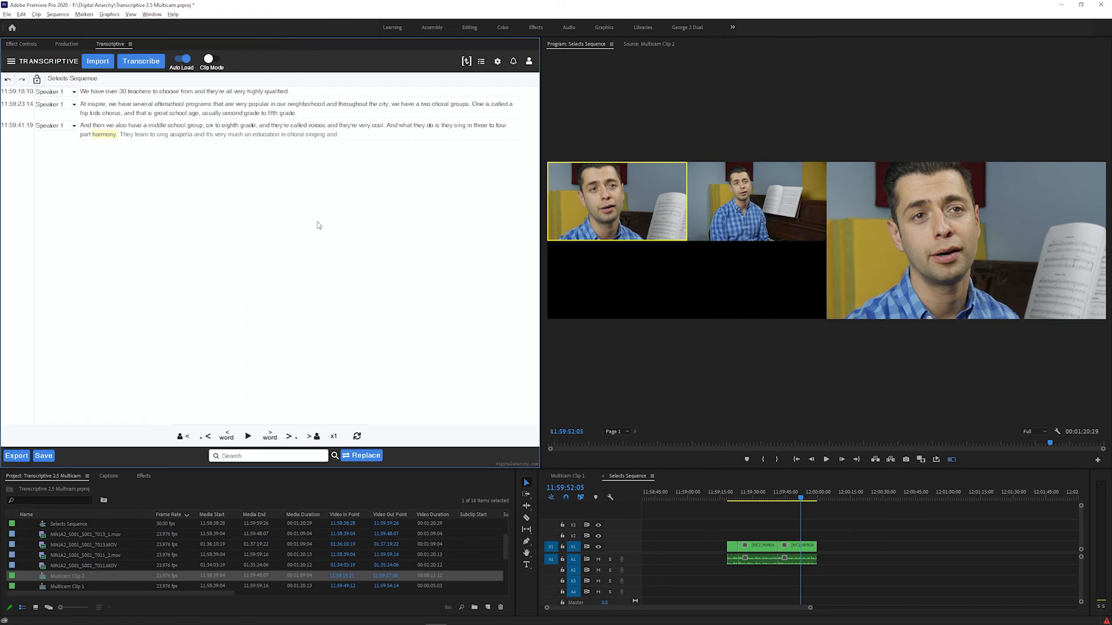
{"action": "double_click", "coordinate": [97, 105]}
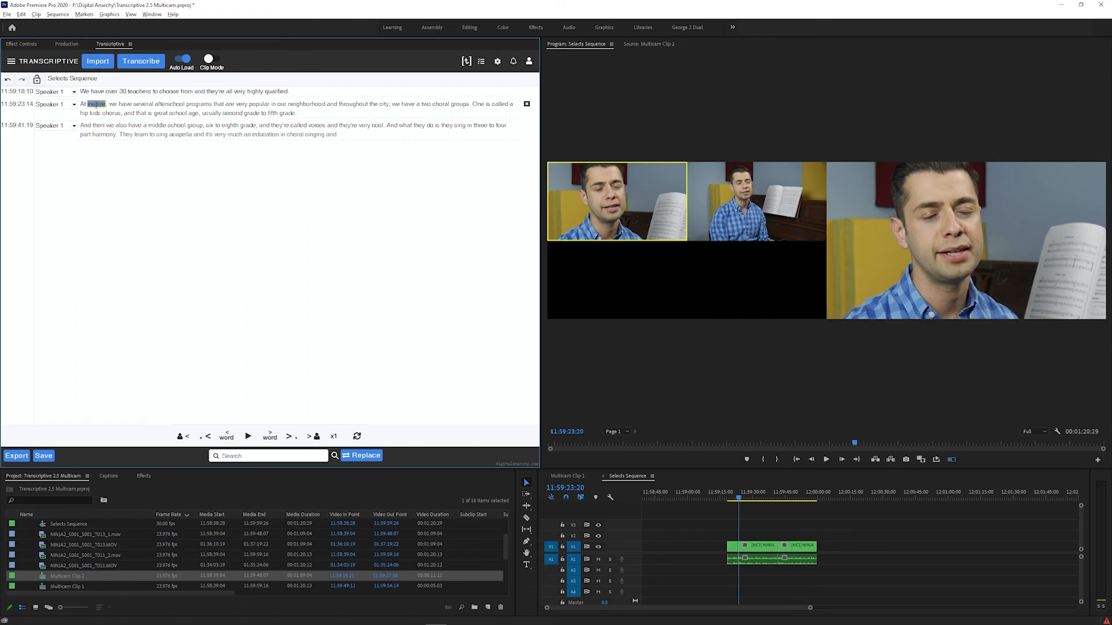
{"action": "type", "text": "Inspi"}
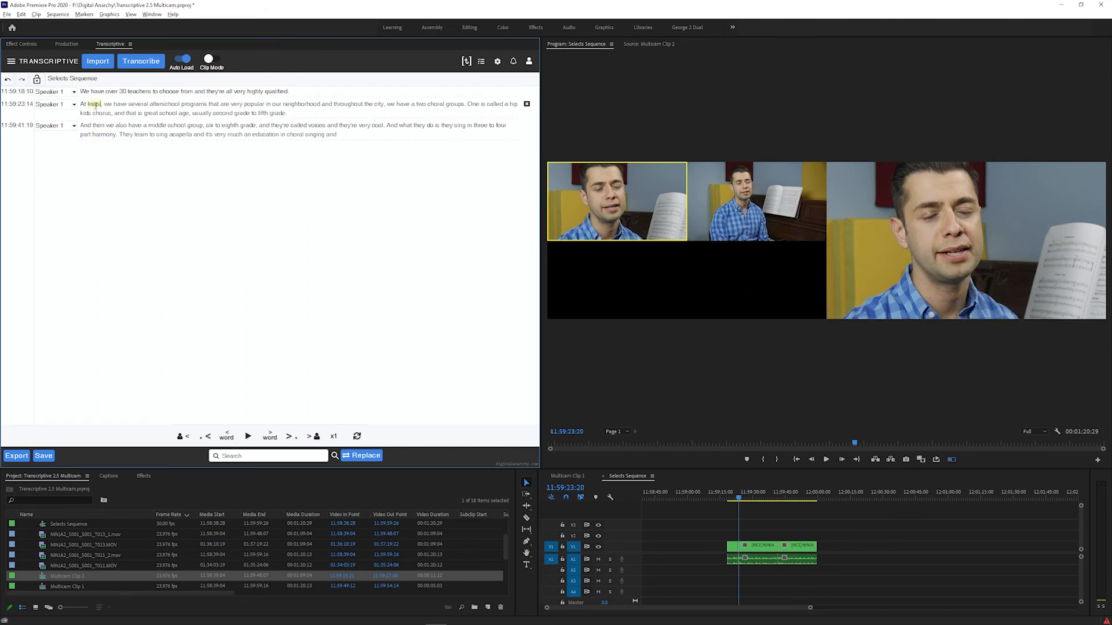